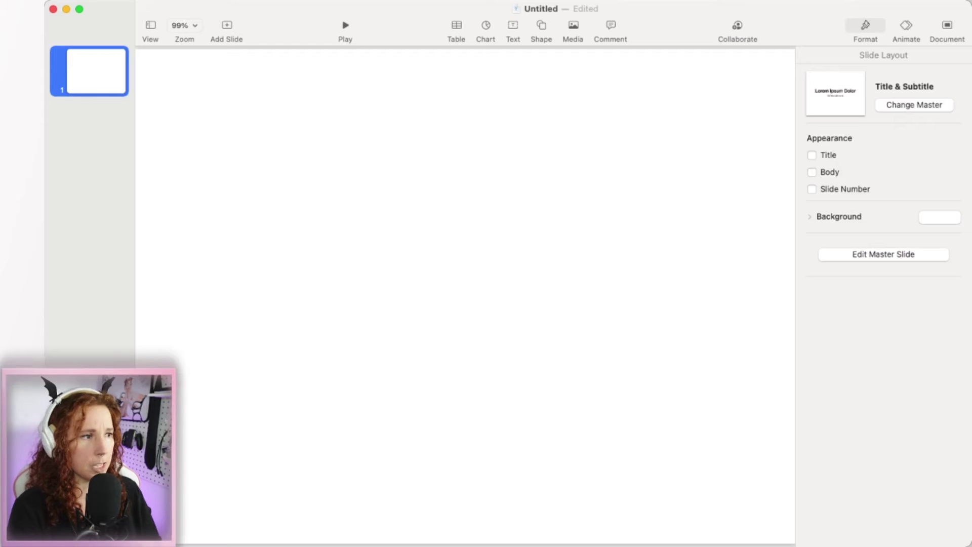
- Set the slide size to a custom 1024 by 1024 points
{"action": "left_click", "coordinate": [945, 29]}
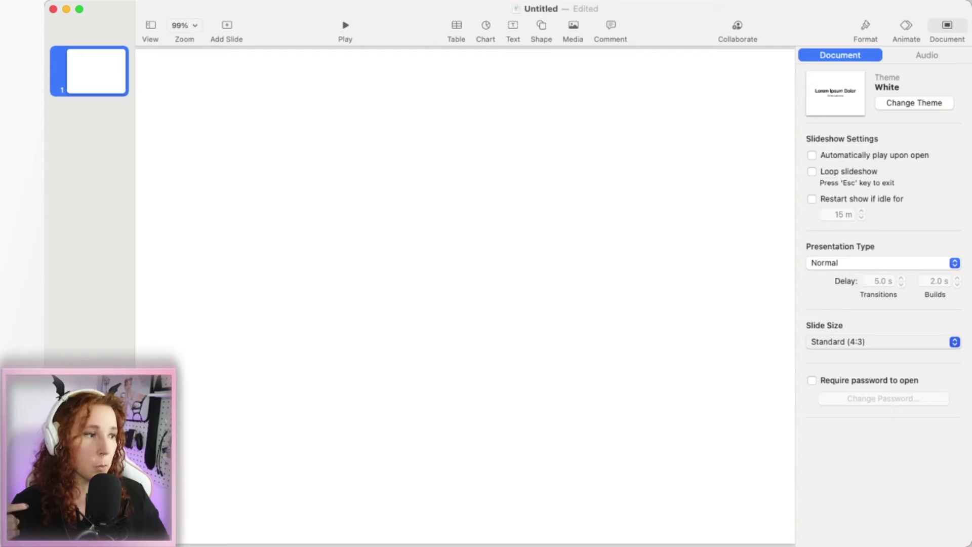
{"action": "left_click", "coordinate": [850, 369]}
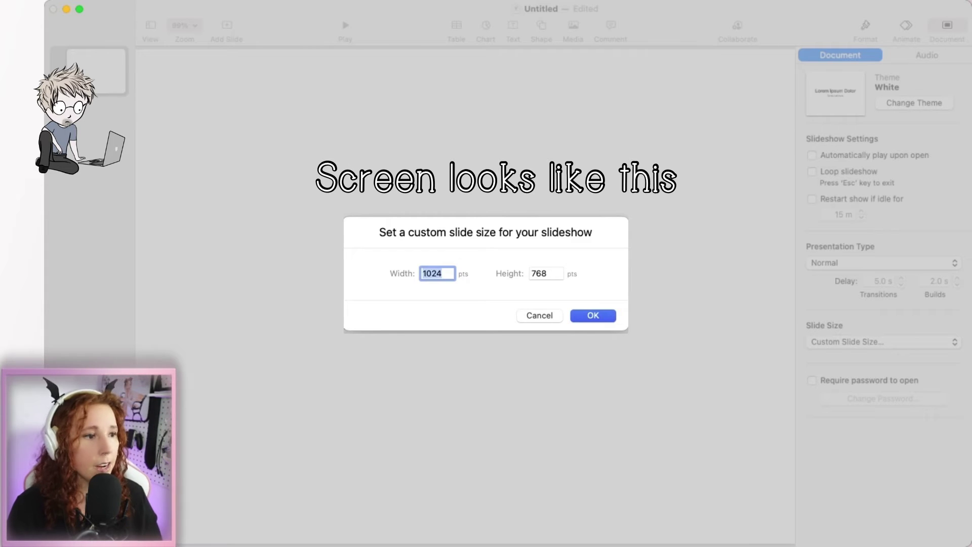
{"action": "key", "text": "Return"}
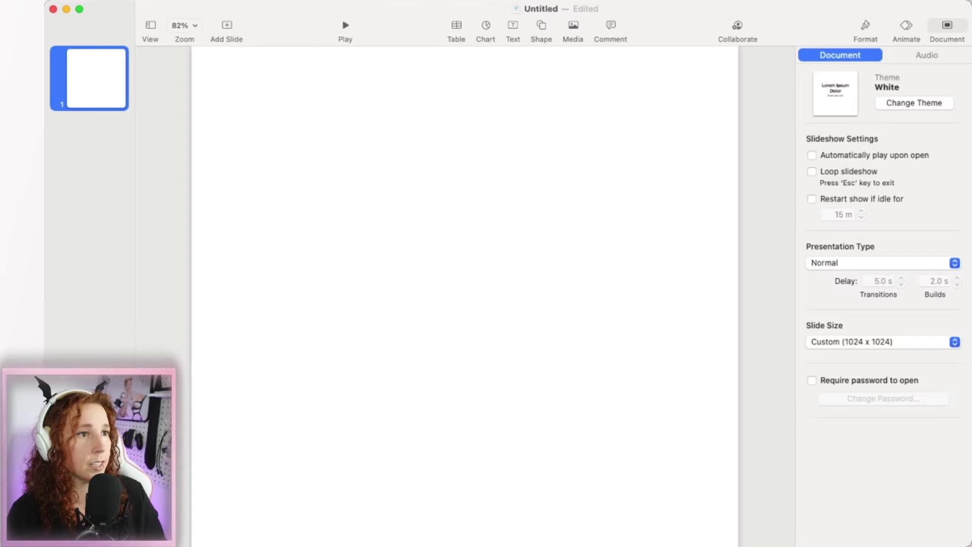
- Insert a plain table without headers on the slide and move it slightly upward
{"action": "left_click", "coordinate": [456, 25]}
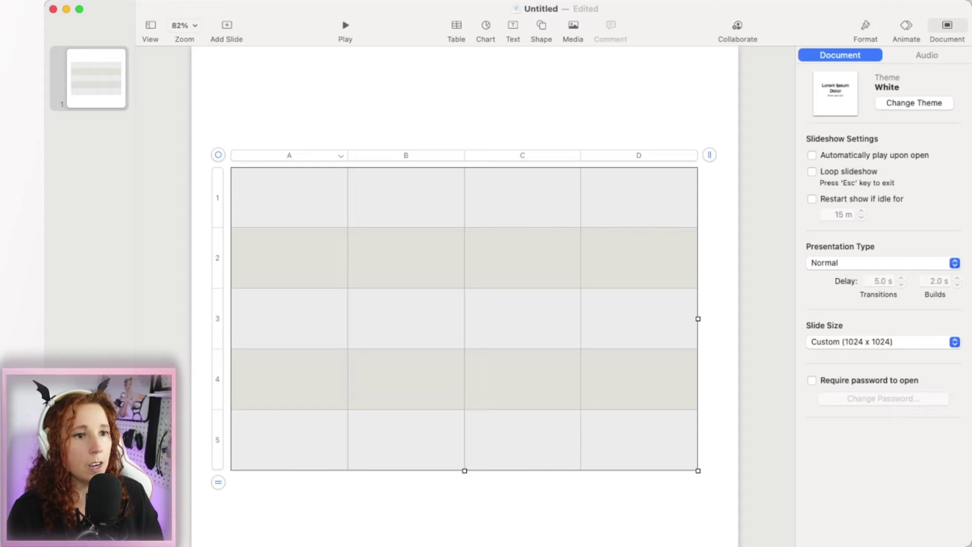
{"action": "left_click_drag", "start_coordinate": [218, 154], "coordinate": [218, 136]}
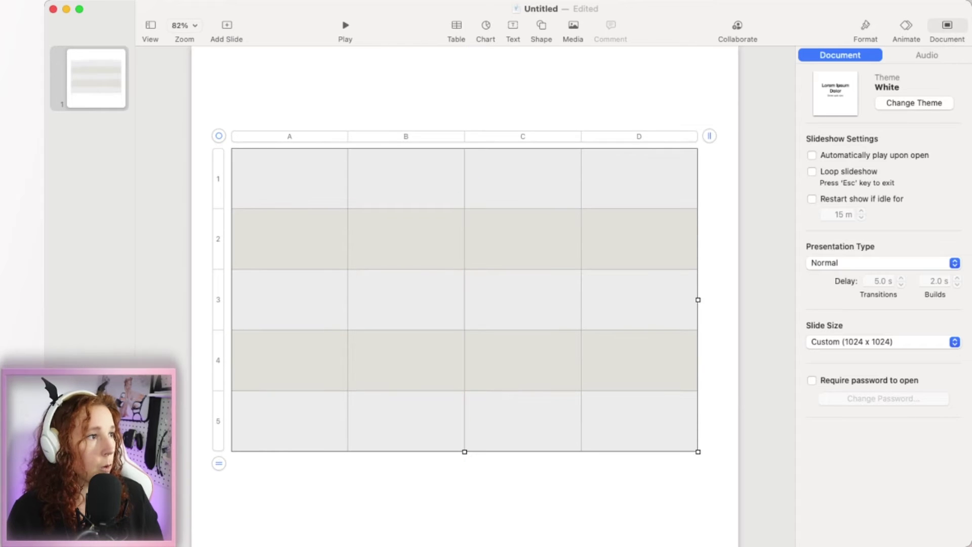
- Turn off the table's alternating row color and set the cell fill to No Fill
{"action": "left_click", "coordinate": [864, 35]}
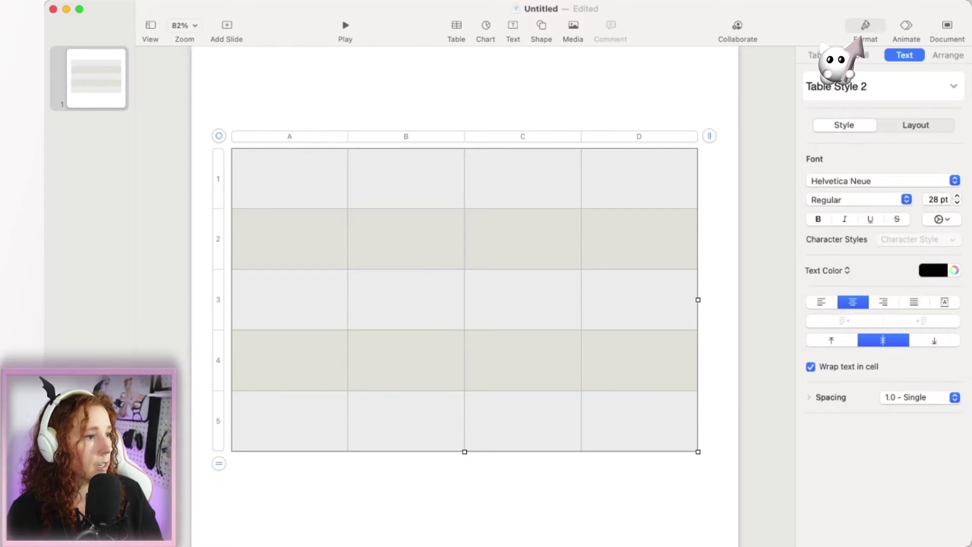
{"action": "left_click", "coordinate": [817, 56]}
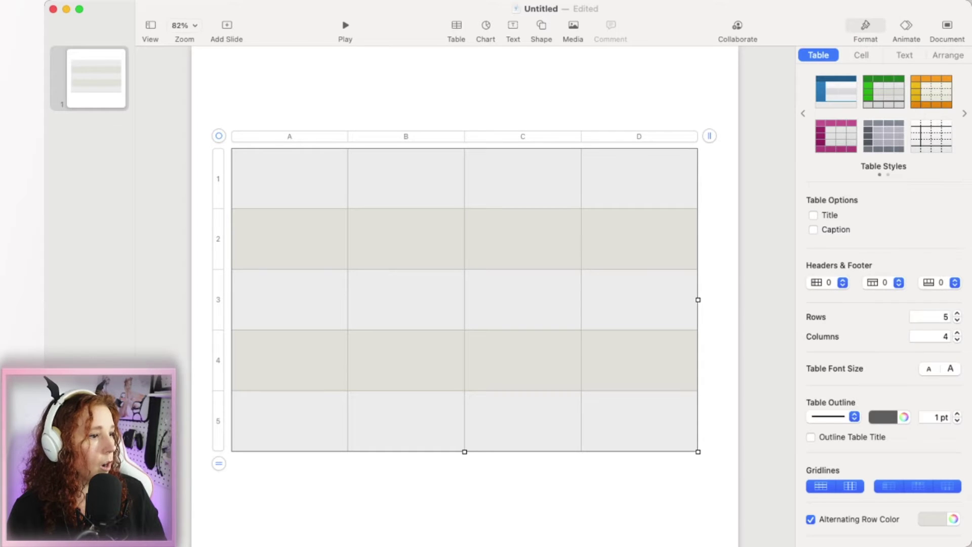
{"action": "scroll", "coordinate": [884, 354], "scroll_direction": "down", "scroll_amount": 4}
{"action": "left_click", "coordinate": [811, 431]}
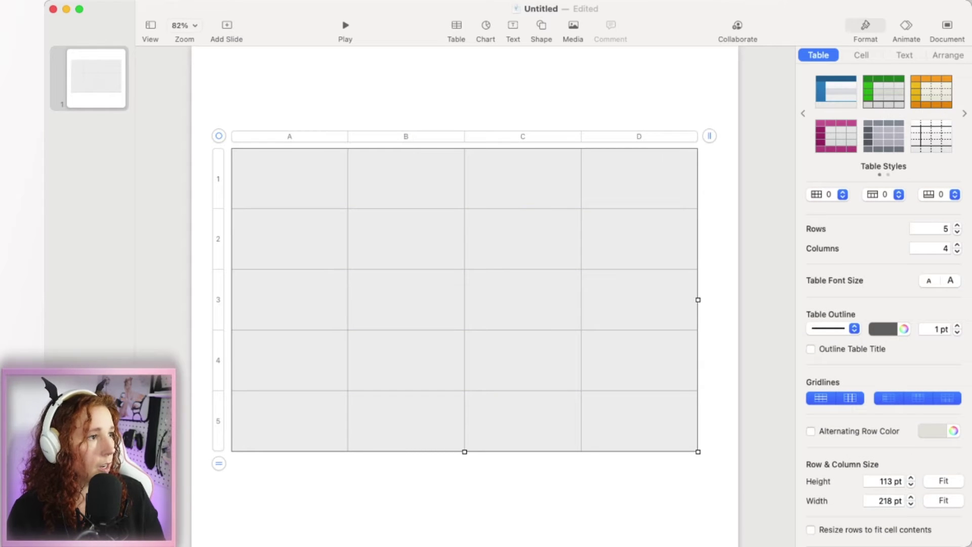
{"action": "scroll", "coordinate": [884, 304], "scroll_direction": "up", "scroll_amount": 4}
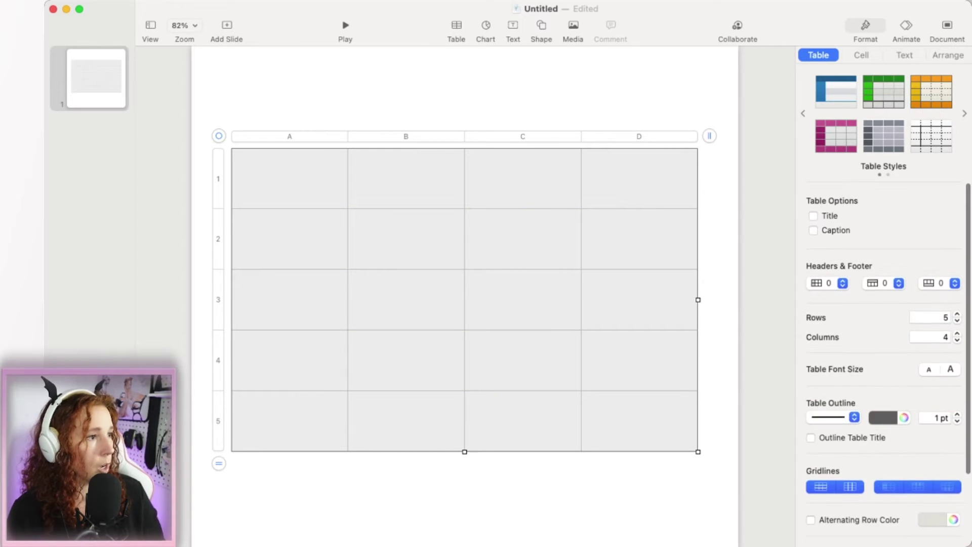
{"action": "left_click", "coordinate": [861, 55]}
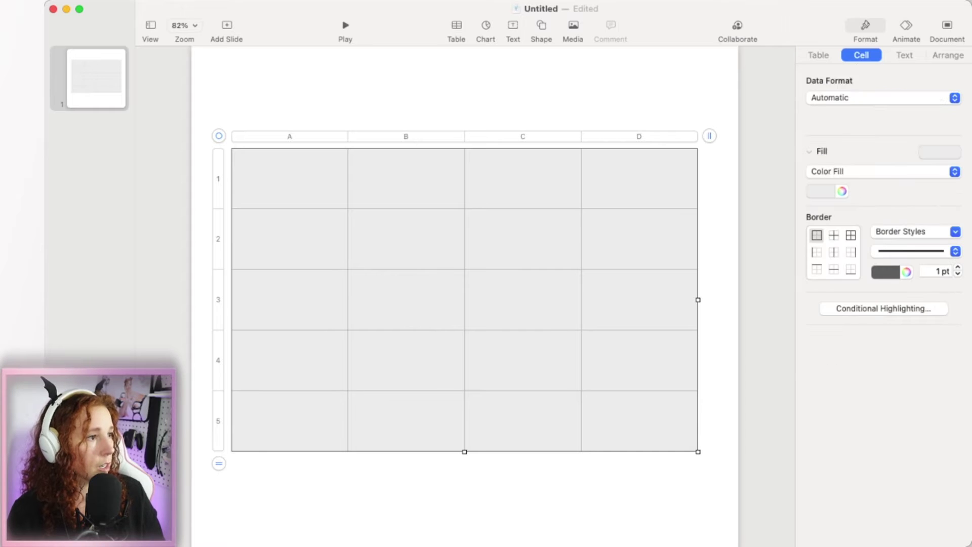
{"action": "left_click", "coordinate": [830, 171]}
{"action": "left_click", "coordinate": [830, 160]}
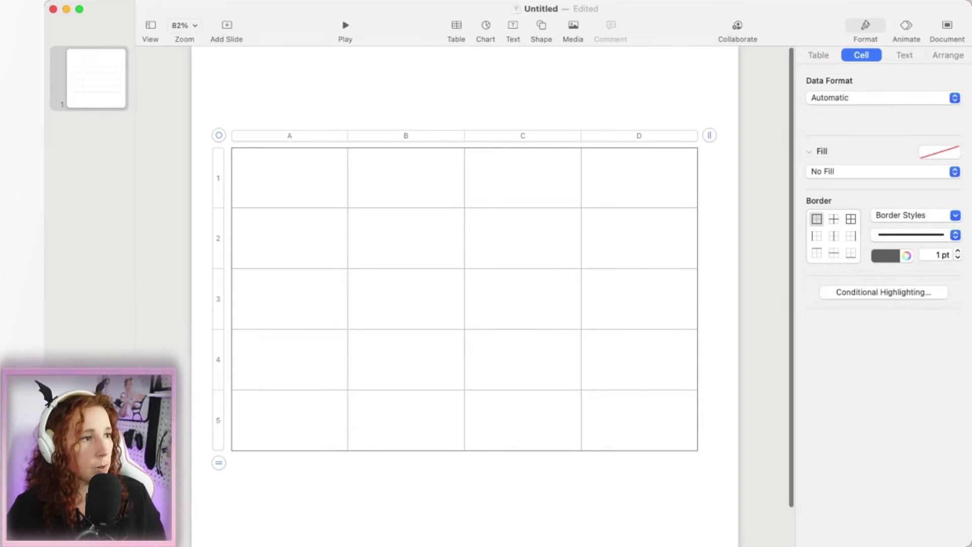
- Expand the table to 7 columns and 7 rows
{"action": "left_click", "coordinate": [709, 135]}
{"action": "left_click", "coordinate": [711, 131]}
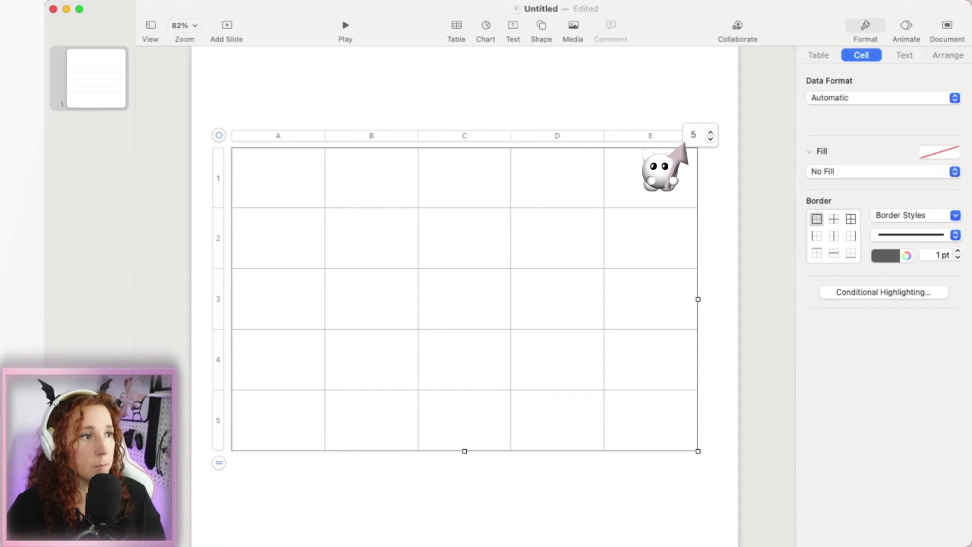
{"action": "left_click", "coordinate": [711, 131]}
{"action": "left_click", "coordinate": [710, 131]}
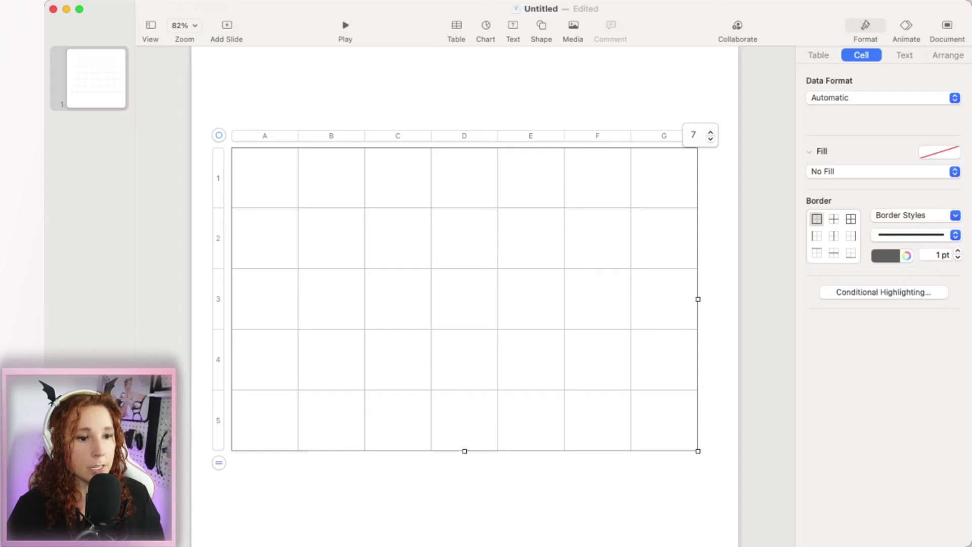
{"action": "left_click", "coordinate": [219, 462]}
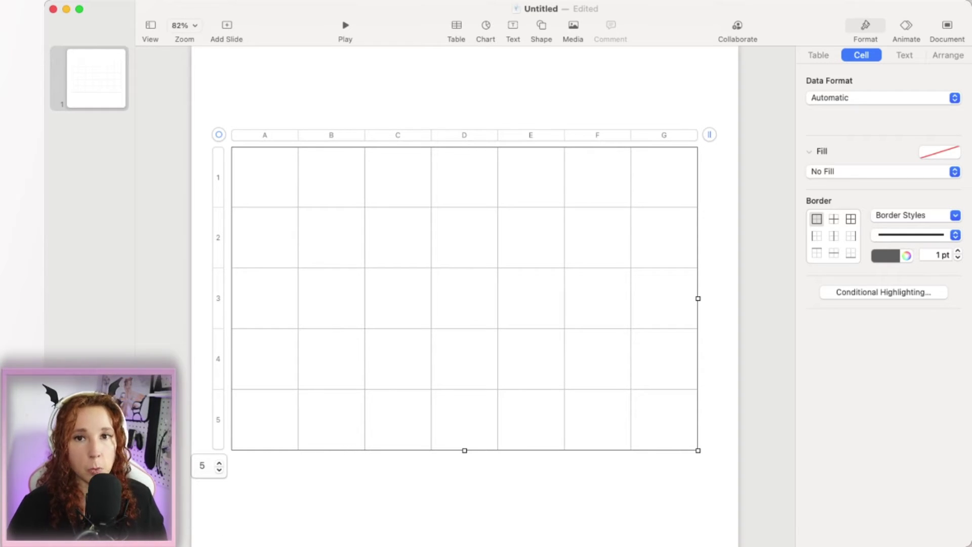
{"action": "left_click", "coordinate": [218, 463]}
{"action": "left_click", "coordinate": [219, 463]}
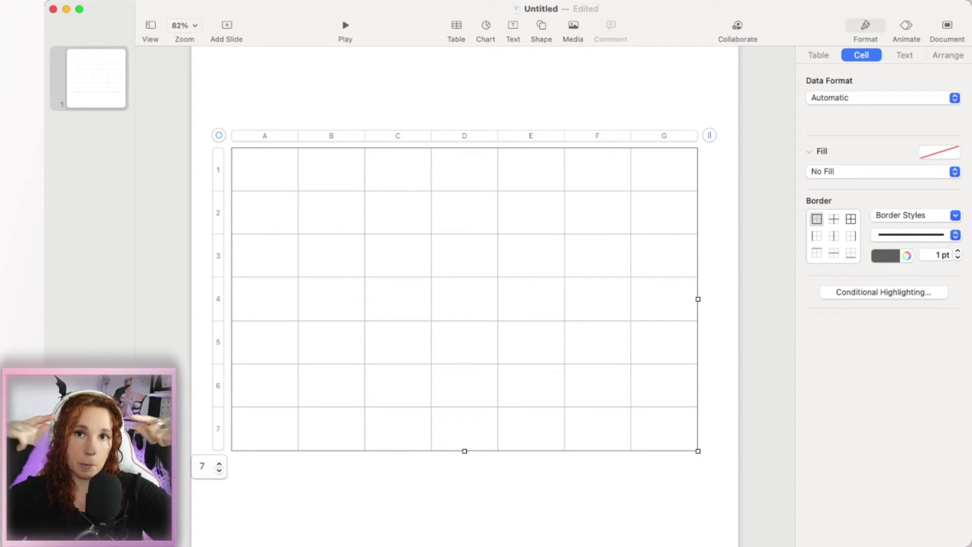
{"action": "key", "text": "Return"}
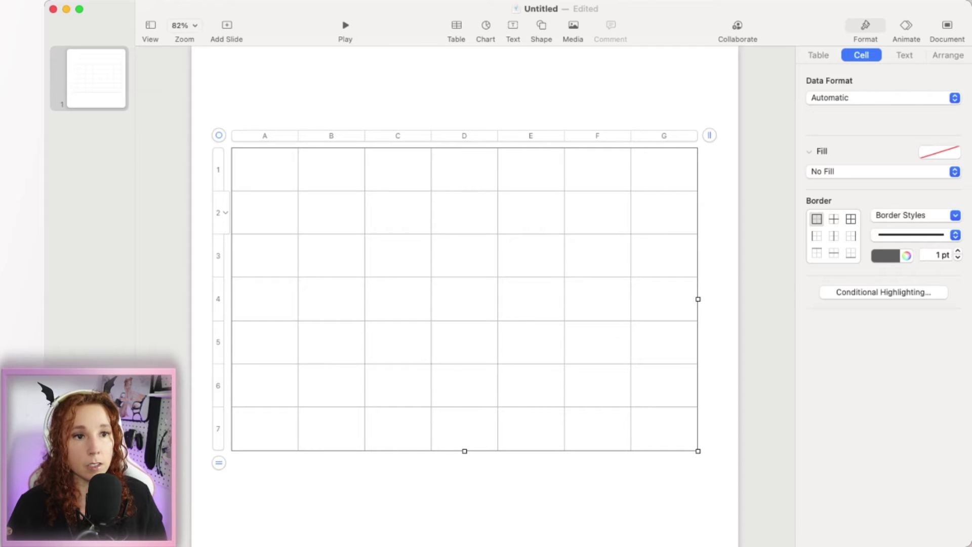
- Move the whole table toward the slide's upper-left corner and enlarge it to nearly the full slide width
{"action": "left_click", "coordinate": [218, 212]}
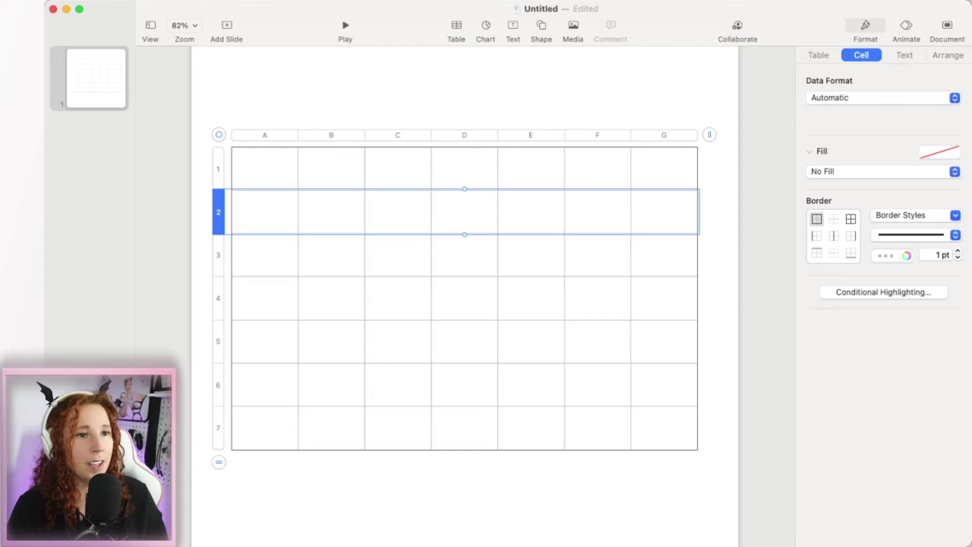
{"action": "left_click_drag", "start_coordinate": [218, 134], "coordinate": [198, 115]}
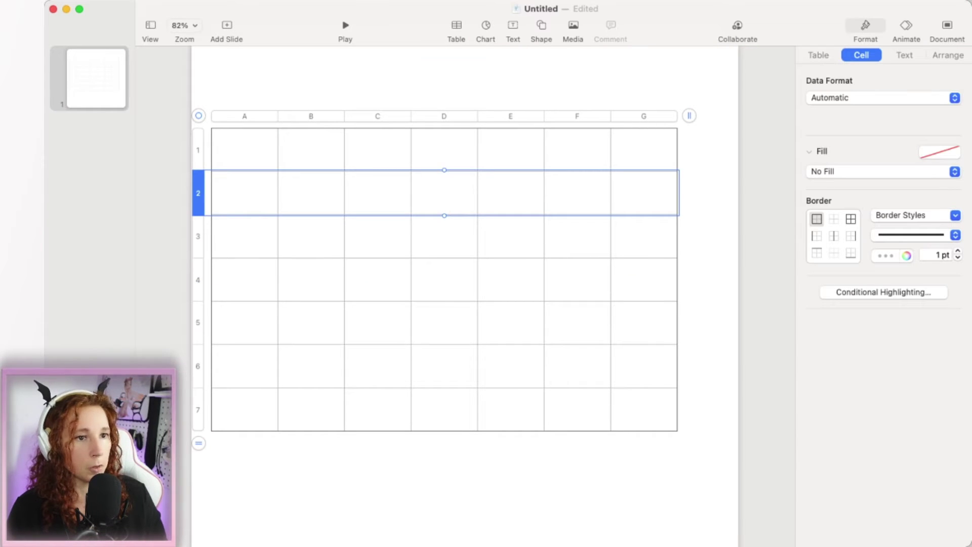
{"action": "left_click", "coordinate": [198, 117]}
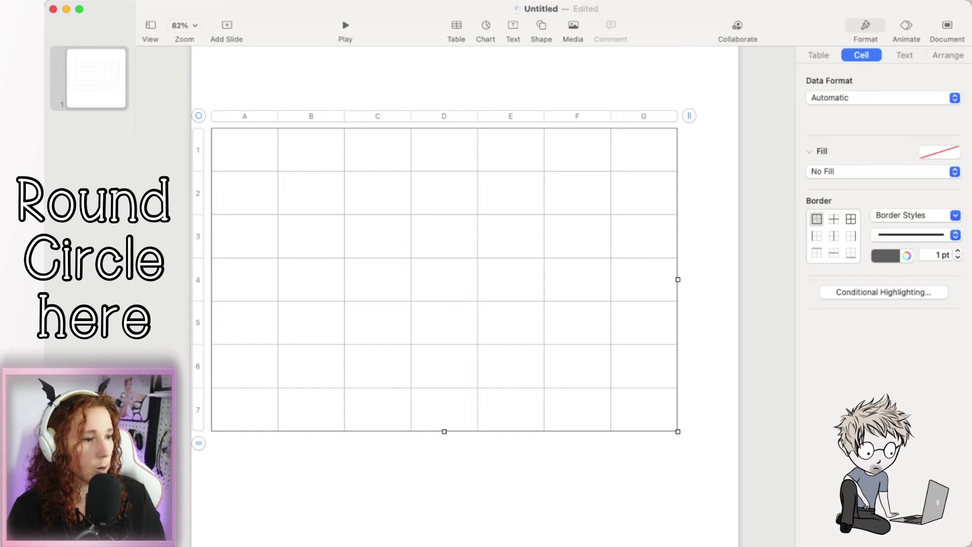
{"action": "left_click_drag", "start_coordinate": [678, 431], "coordinate": [662, 481]}
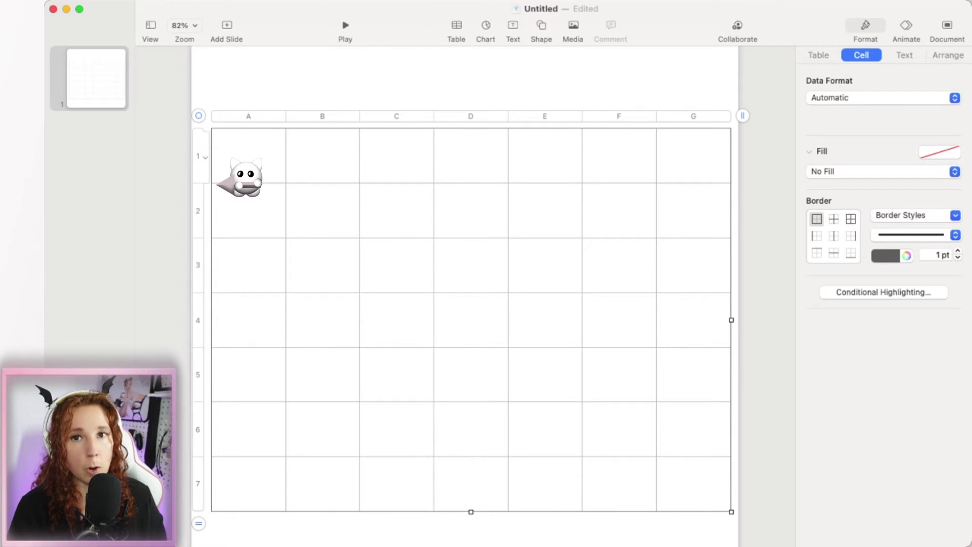
- Shorten row 1 slightly and shrink row 2 to about half of row 1's height
{"action": "left_click_drag", "start_coordinate": [200, 183], "coordinate": [200, 169]}
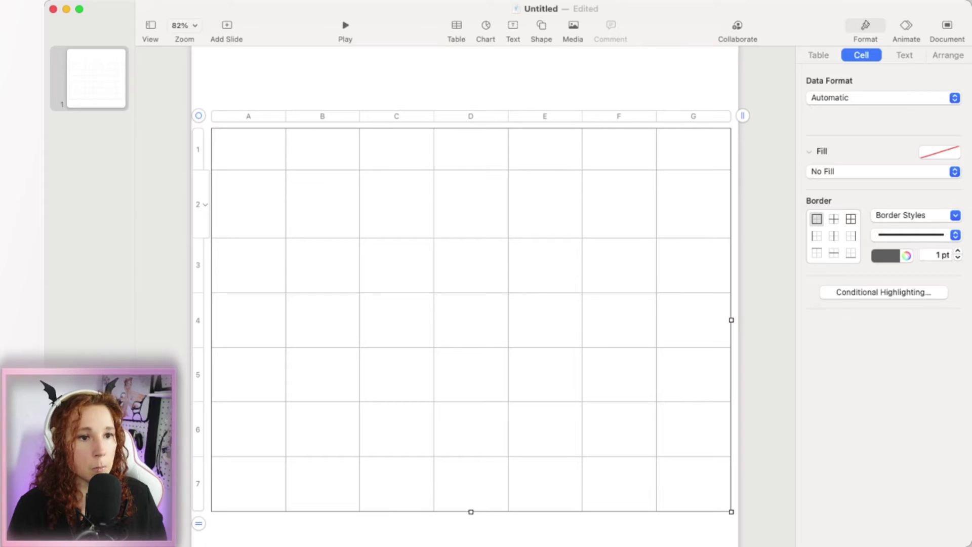
{"action": "left_click_drag", "start_coordinate": [200, 238], "coordinate": [200, 191]}
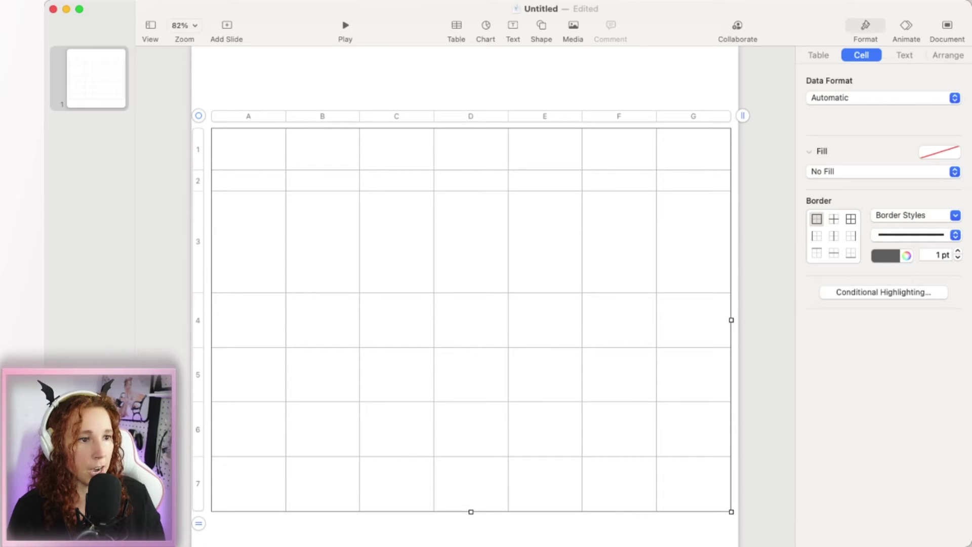
- Set the height of table rows 3 through 7 to 99 pt
{"action": "left_click", "coordinate": [198, 242]}
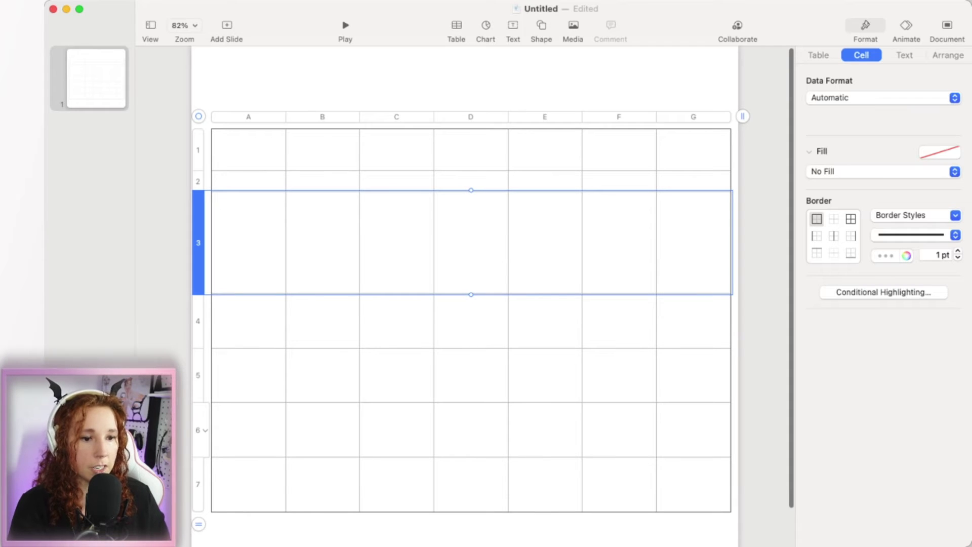
{"action": "scroll", "coordinate": [200, 458], "scroll_direction": "down", "scroll_amount": 1}
{"action": "left_click", "coordinate": [198, 484], "text": "shift"}
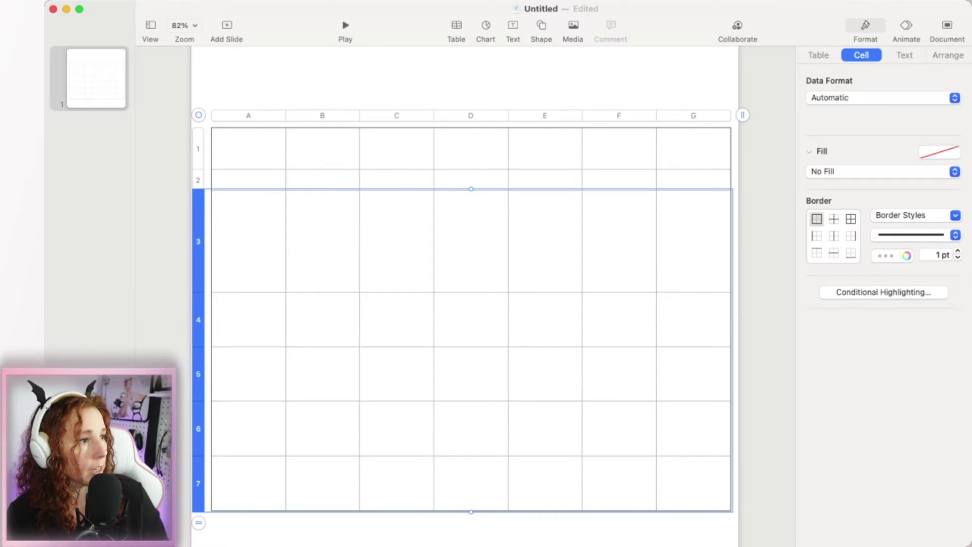
{"action": "left_click", "coordinate": [818, 54]}
{"action": "scroll", "coordinate": [889, 368], "scroll_direction": "down", "scroll_amount": 3}
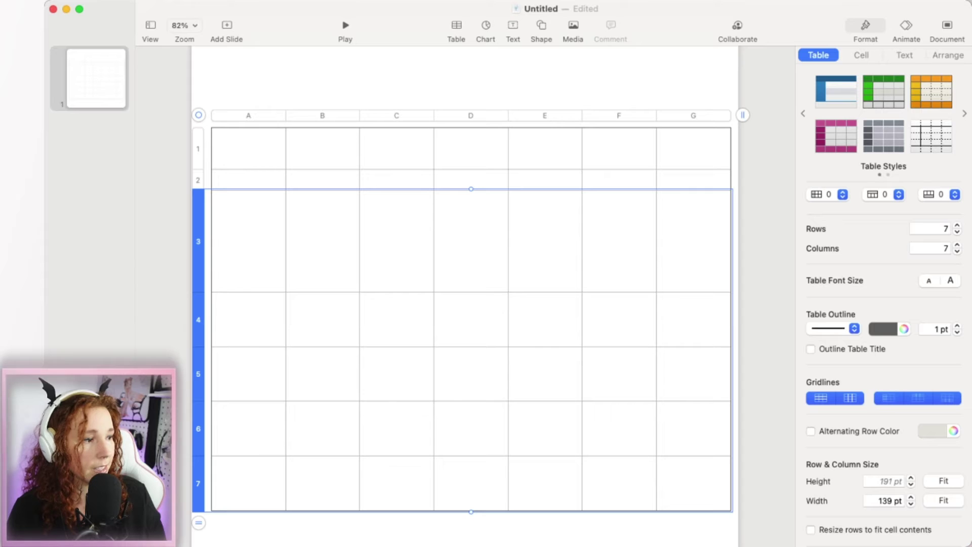
{"action": "left_click", "coordinate": [886, 481]}
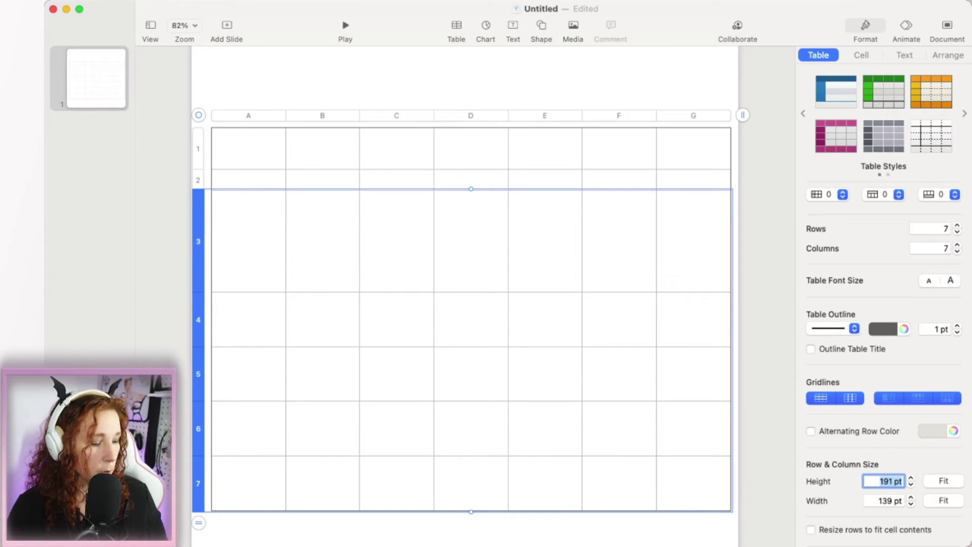
{"action": "key", "text": "BackSpace"}
{"action": "type", "text": "9"}
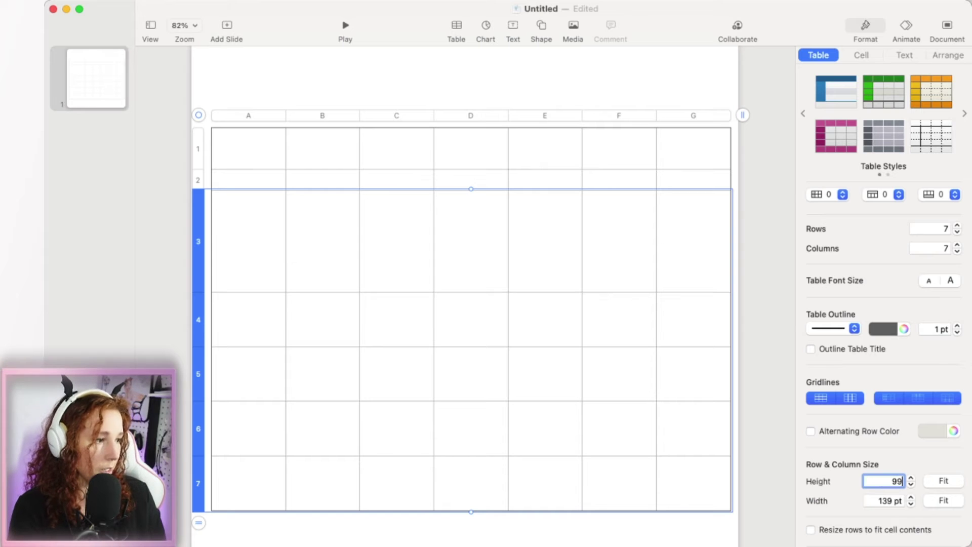
{"action": "type", "text": "9"}
{"action": "key", "text": "Return"}
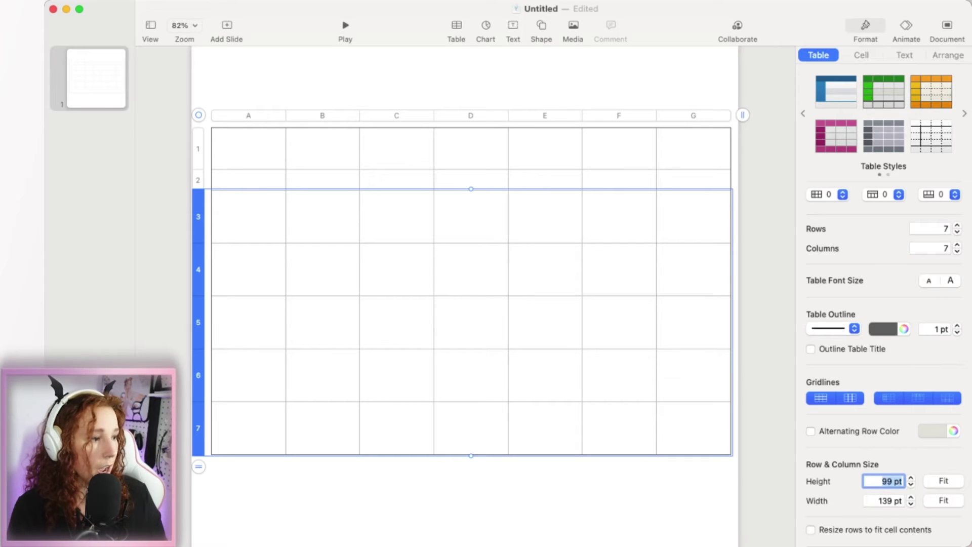
- Increase the height of rows 3 through 7 to 120 pt and deselect the table
{"action": "type", "text": "120"}
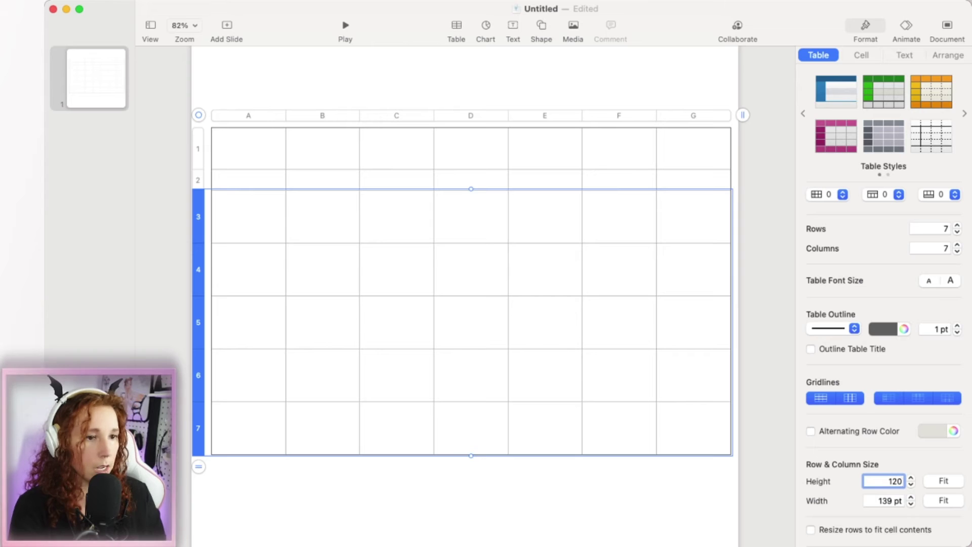
{"action": "key", "text": "Return"}
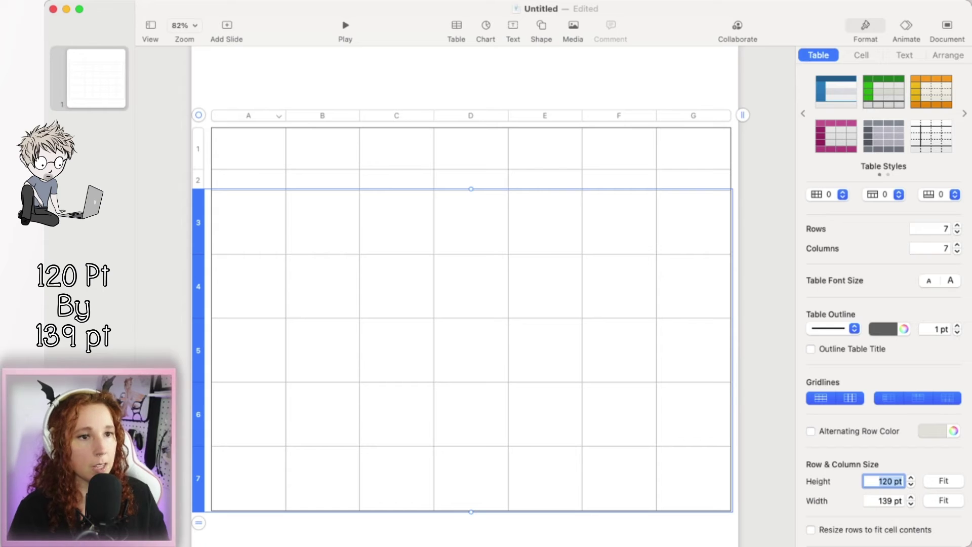
{"action": "key", "text": "Escape"}
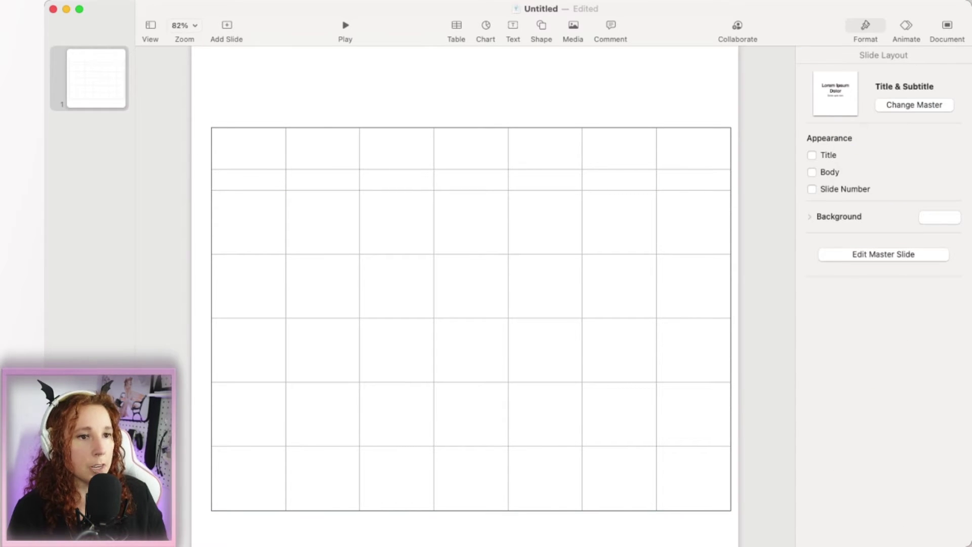
- Set the whole table's text to the Joana font in Medium at 16 pt
{"action": "left_click", "coordinate": [248, 148]}
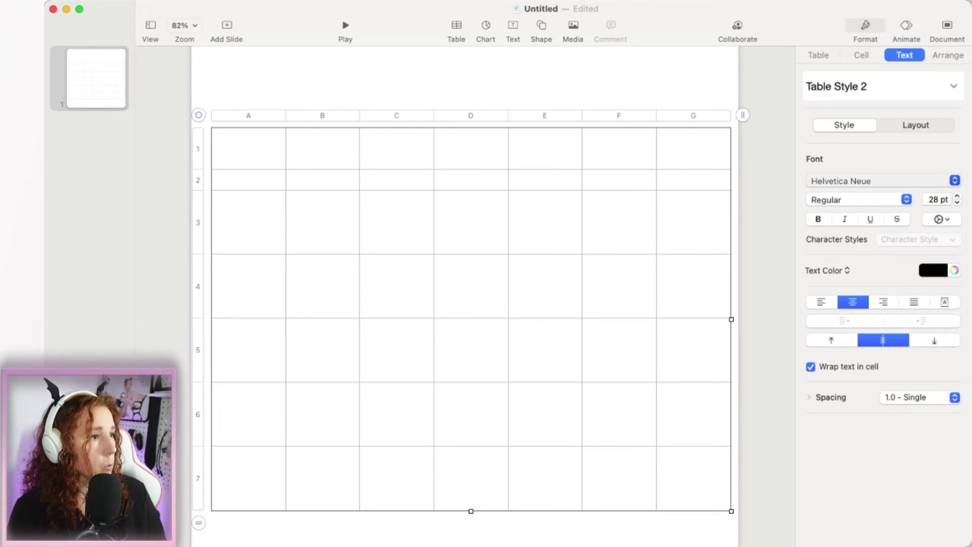
{"action": "key", "text": "Return"}
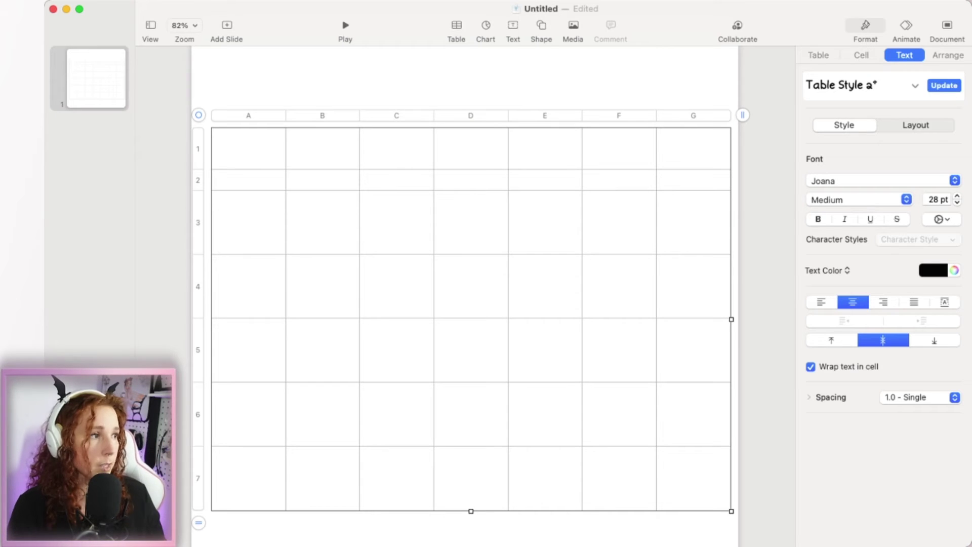
{"action": "left_click", "coordinate": [934, 199]}
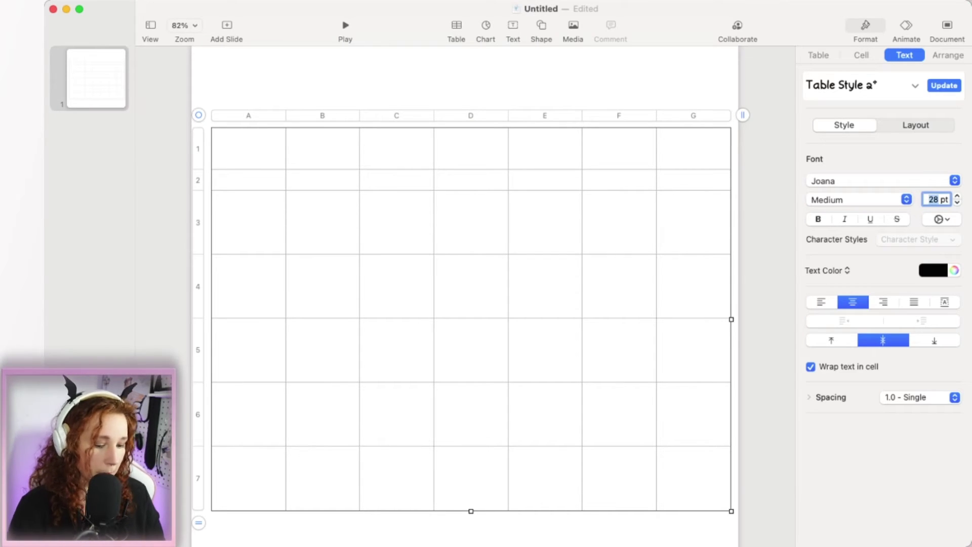
{"action": "type", "text": "16"}
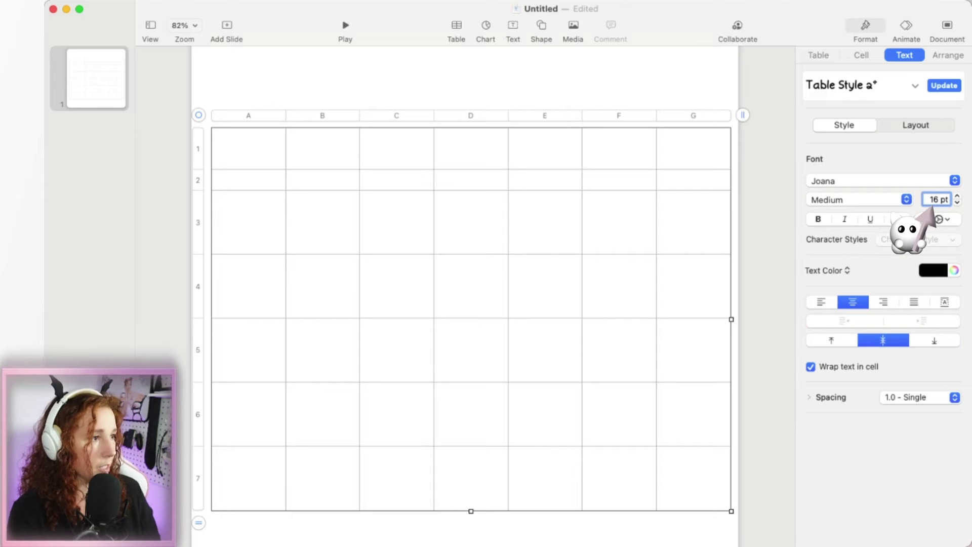
- Apply the 16 pt size to the whole table's text and deselect the table
{"action": "key", "text": "Return"}
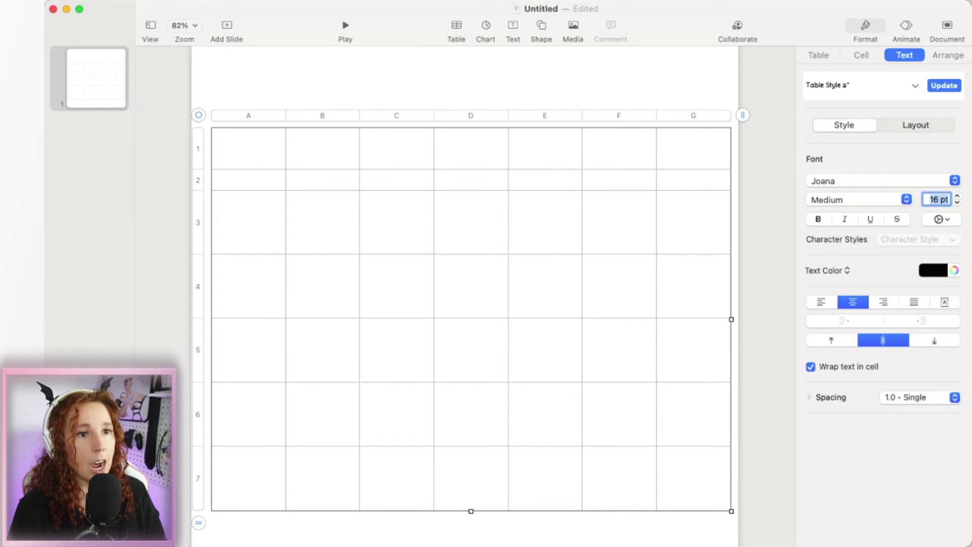
{"action": "key", "text": "Escape"}
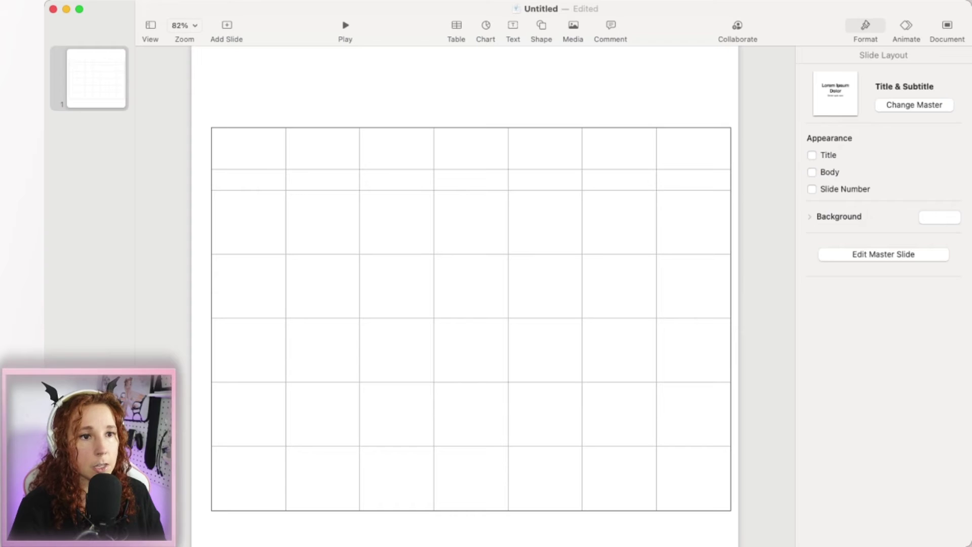
- Set the text size of table row 2 to 22 pt and deselect the table
{"action": "left_click", "coordinate": [248, 180]}
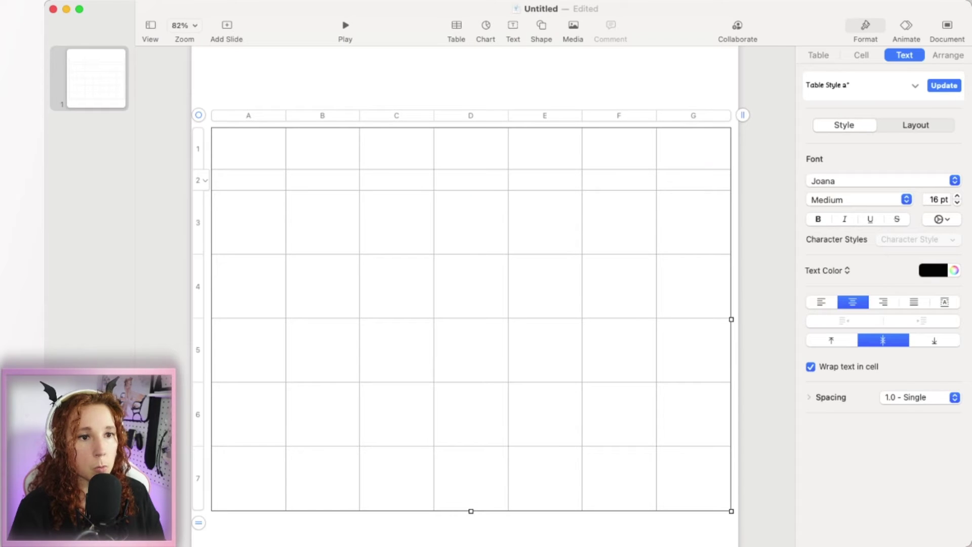
{"action": "left_click", "coordinate": [198, 180]}
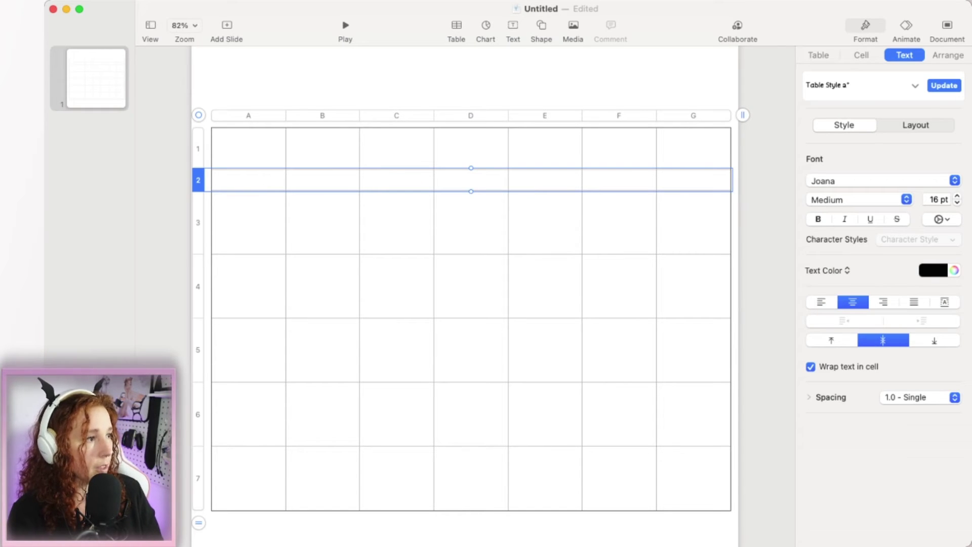
{"action": "left_click", "coordinate": [938, 200]}
{"action": "type", "text": "22"}
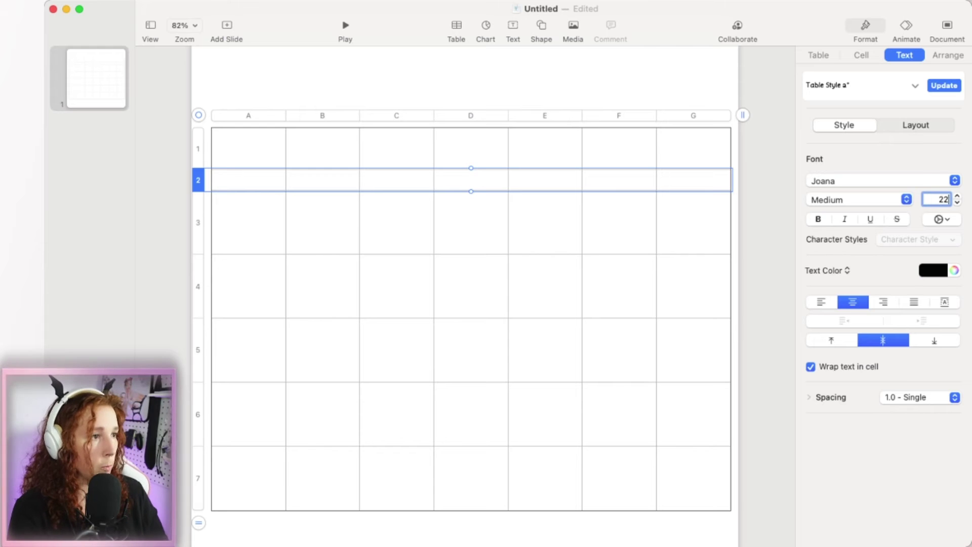
{"action": "left_click", "coordinate": [456, 81]}
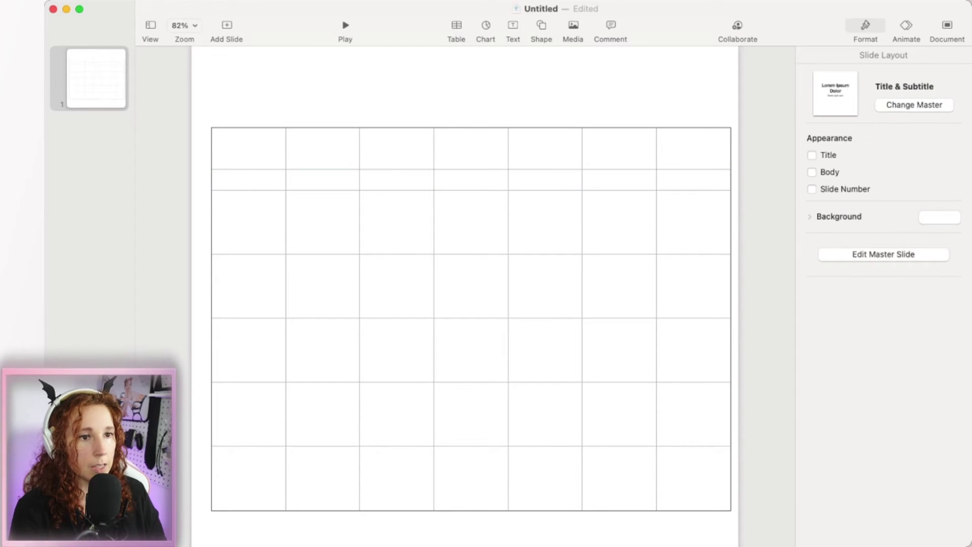
- Set the text size of table row 1 to 42 pt
{"action": "left_click", "coordinate": [248, 149]}
{"action": "left_click", "coordinate": [198, 149]}
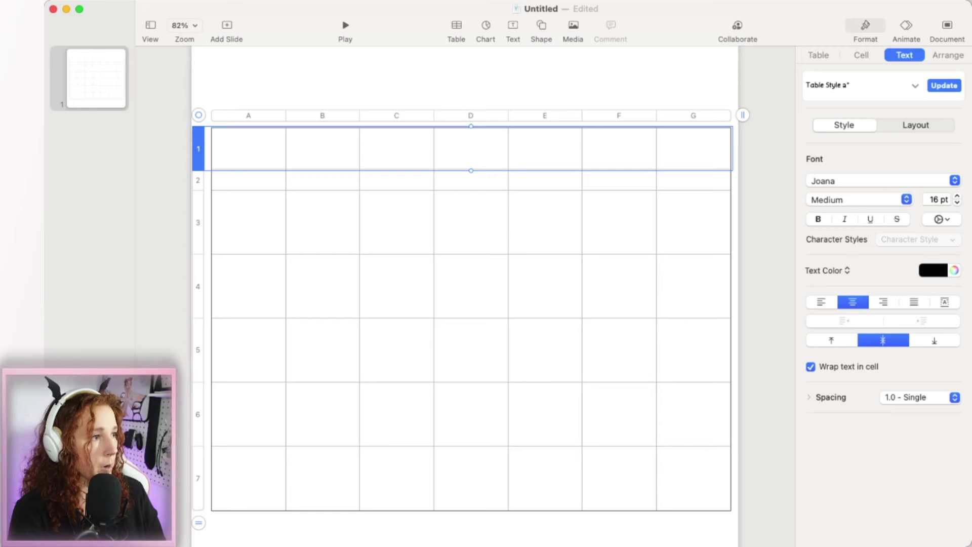
{"action": "left_click", "coordinate": [930, 199]}
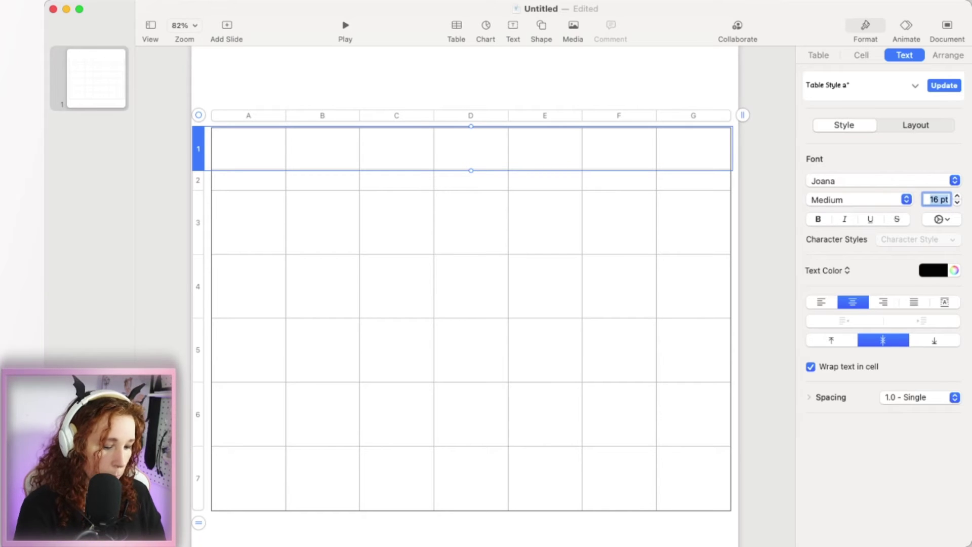
{"action": "type", "text": "42"}
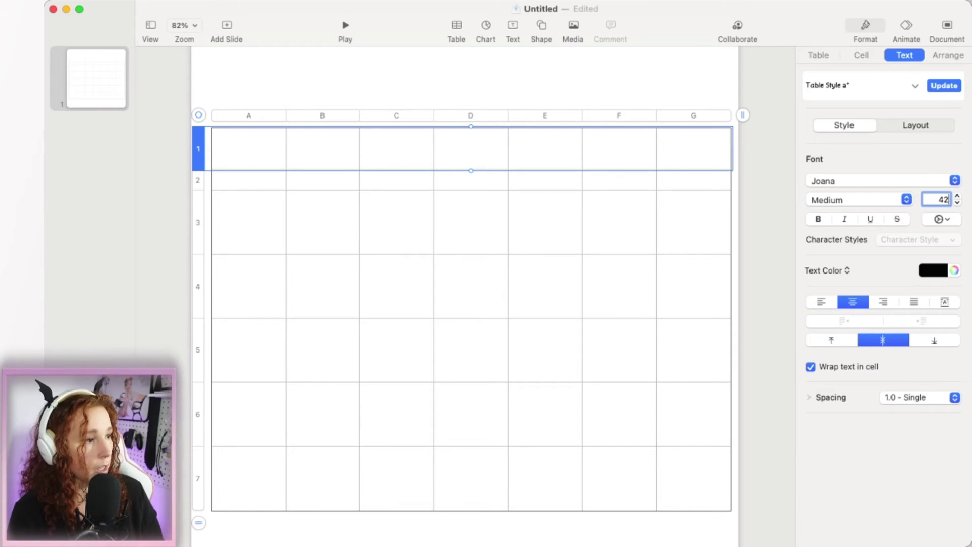
- Try top and bottom vertical alignment for the row 1 text and return it to middle alignment
{"action": "left_click", "coordinate": [828, 341]}
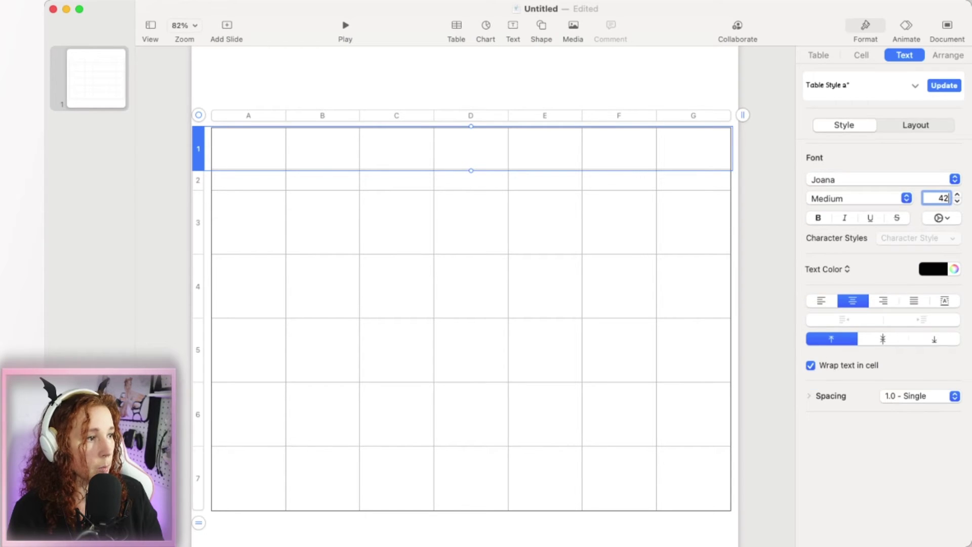
{"action": "left_click", "coordinate": [935, 340]}
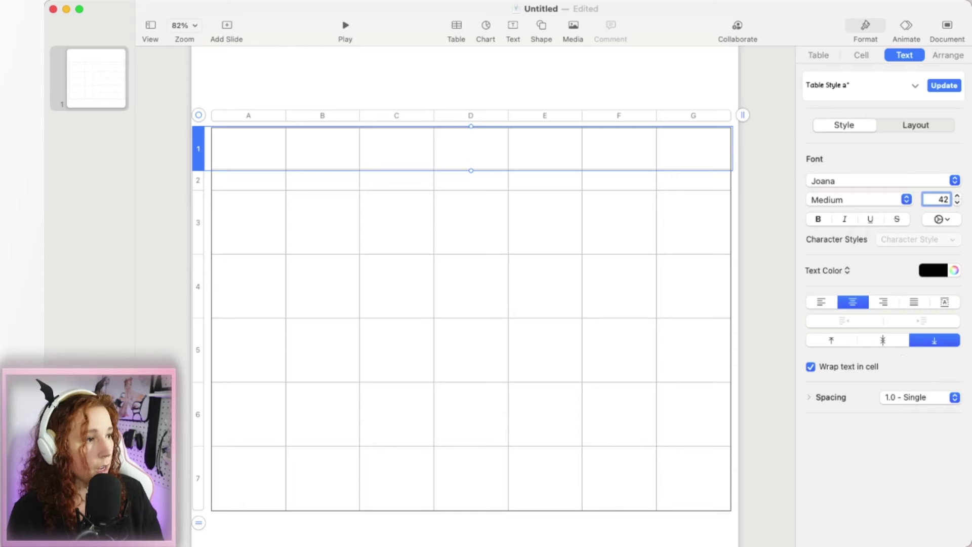
{"action": "left_click", "coordinate": [883, 341]}
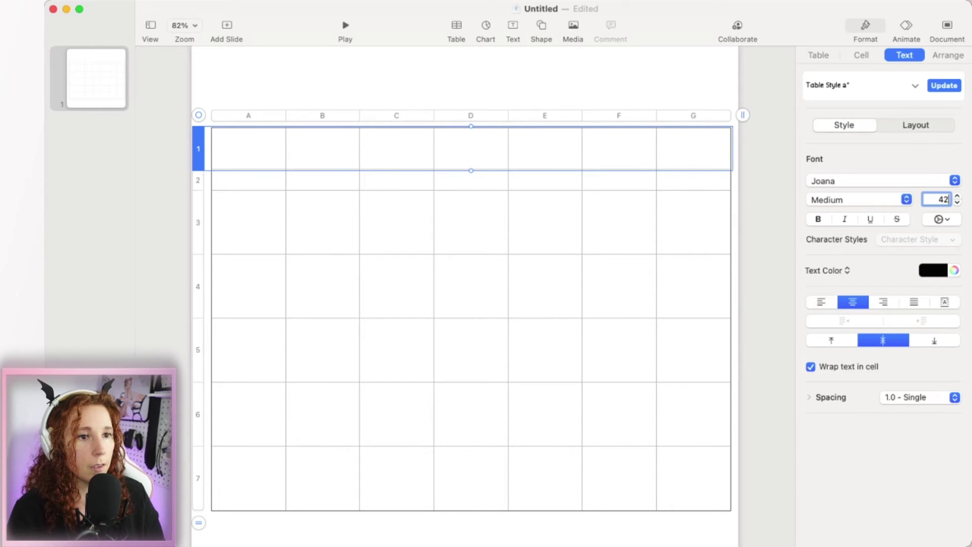
- Enter a trial 4 in the first cell of row 3 and undo the entry
{"action": "left_click", "coordinate": [200, 180]}
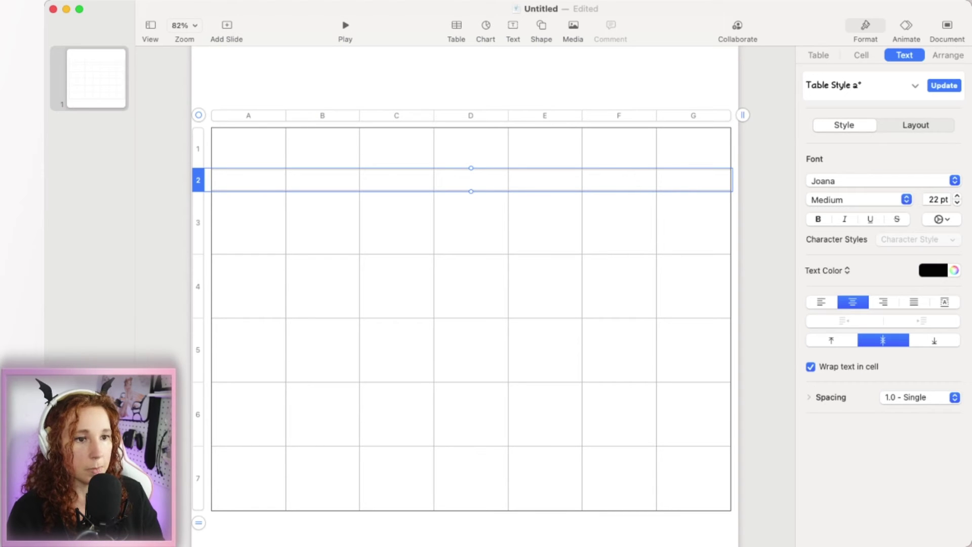
{"action": "left_click", "coordinate": [198, 223]}
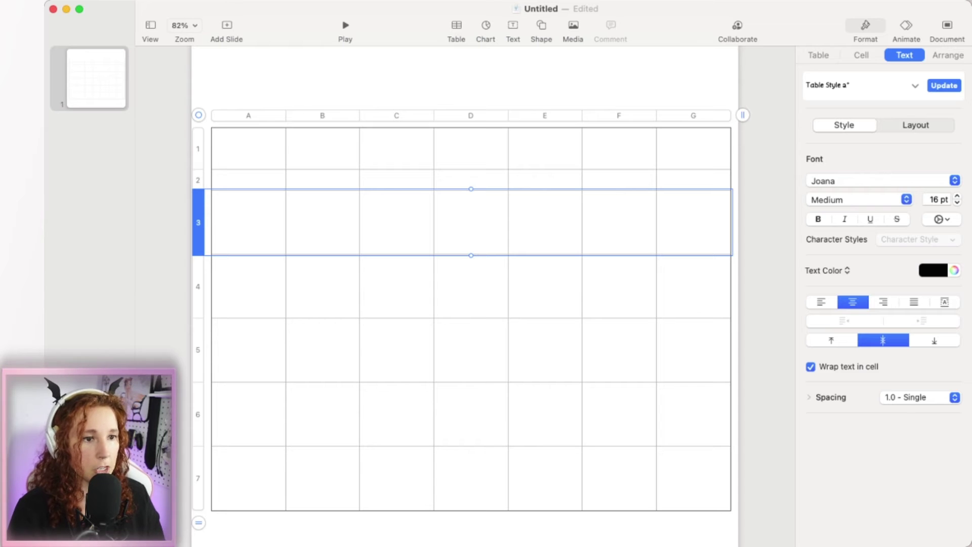
{"action": "left_click", "coordinate": [248, 222]}
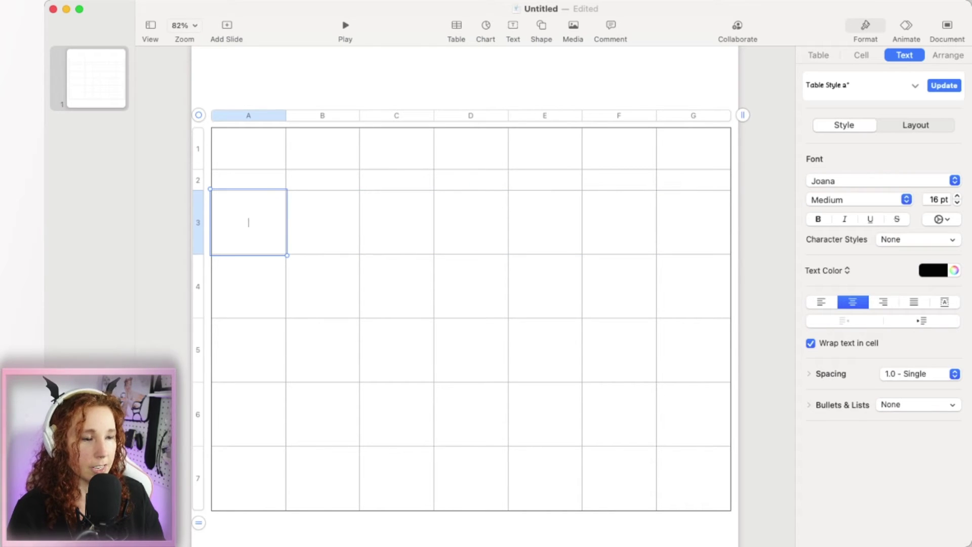
{"action": "type", "text": "4"}
{"action": "key", "text": "Escape"}
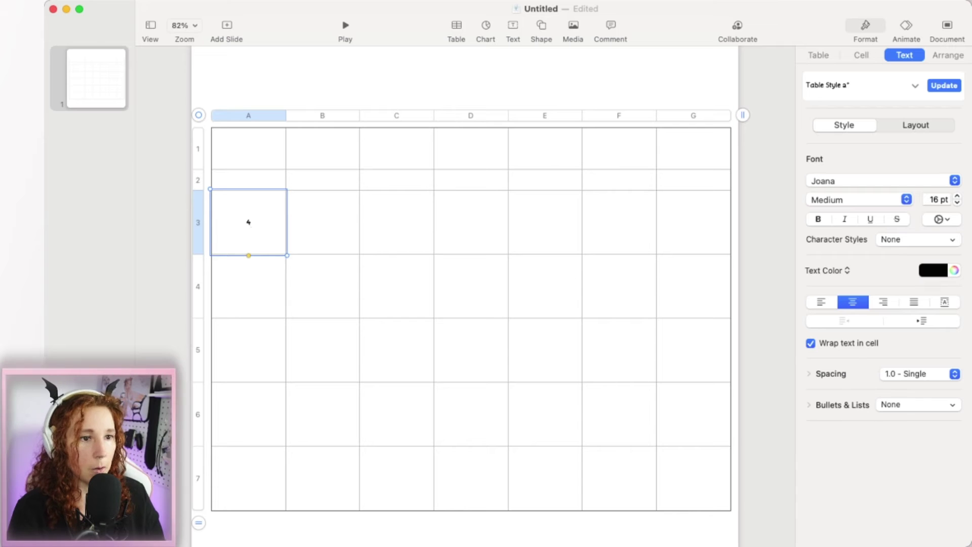
{"action": "key", "text": "Tab"}
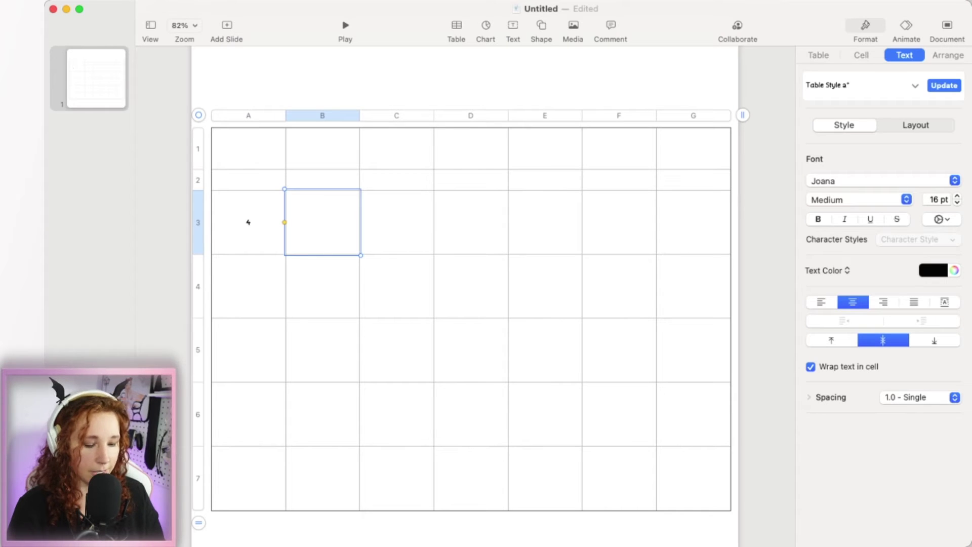
{"action": "key", "text": "super+z"}
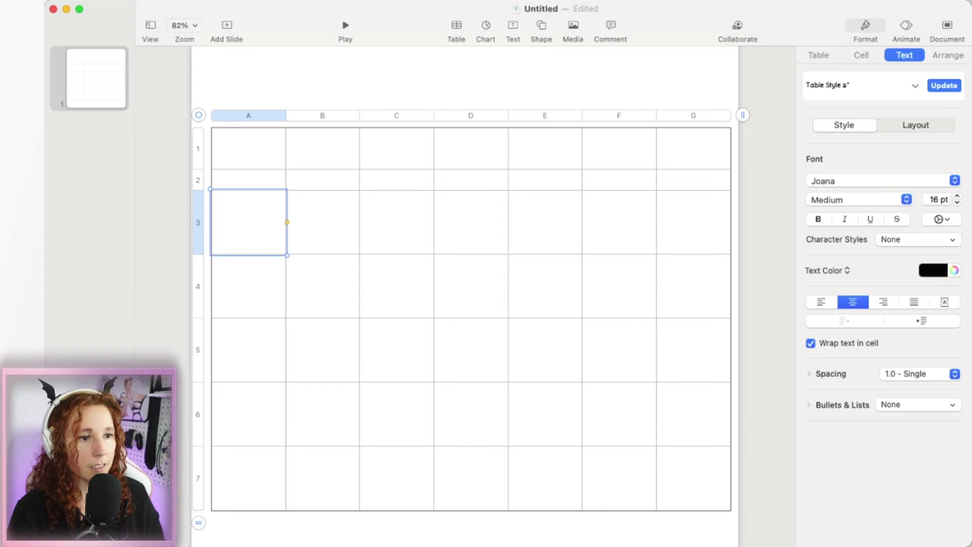
- Align the text of rows 3 through 7 to the top right of the cells and set its size to 20 pt
{"action": "left_click", "coordinate": [397, 222]}
{"action": "left_click", "coordinate": [198, 223]}
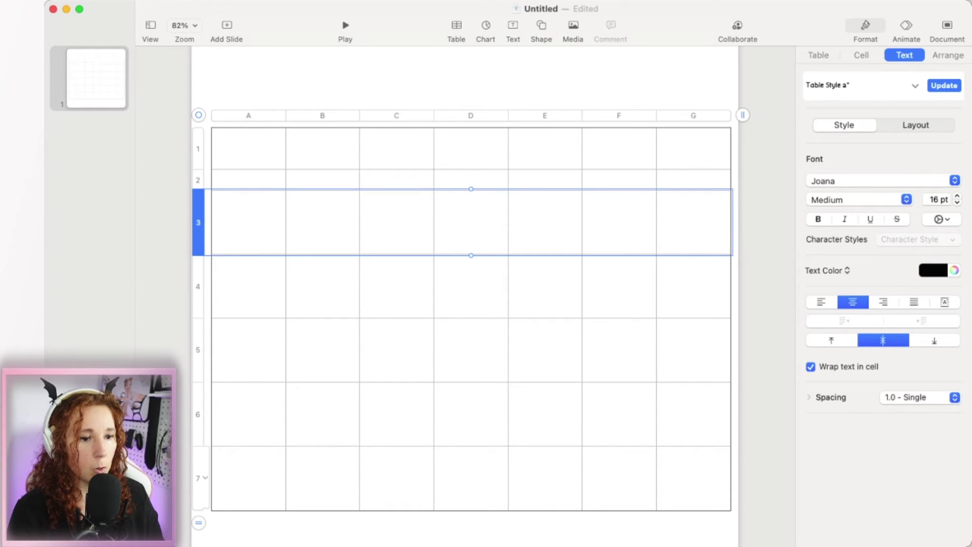
{"action": "left_click", "coordinate": [198, 478], "text": "shift"}
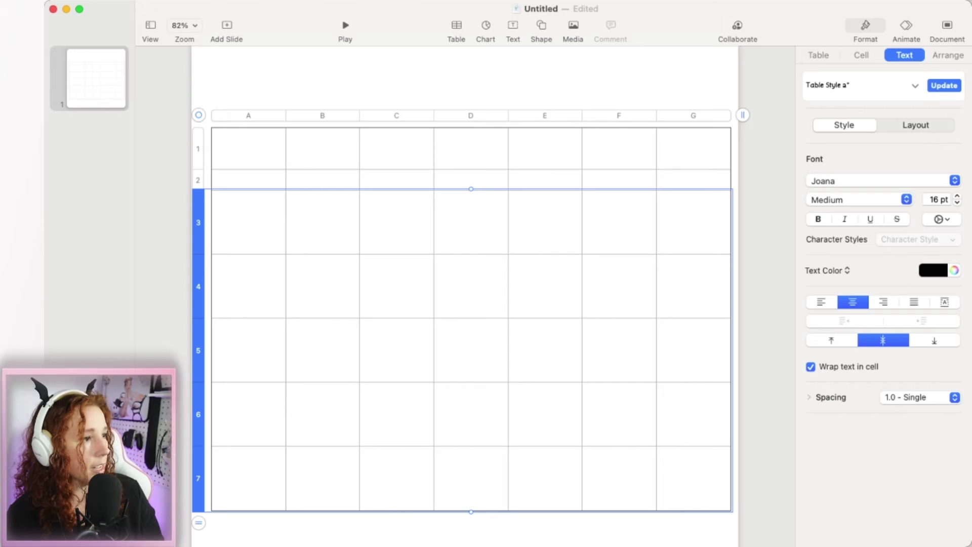
{"action": "left_click", "coordinate": [883, 302]}
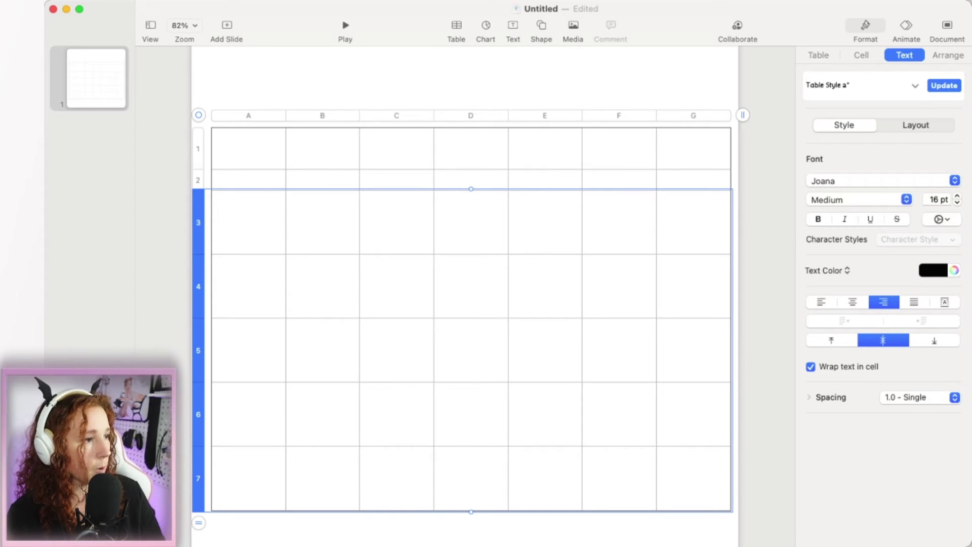
{"action": "left_click", "coordinate": [832, 340]}
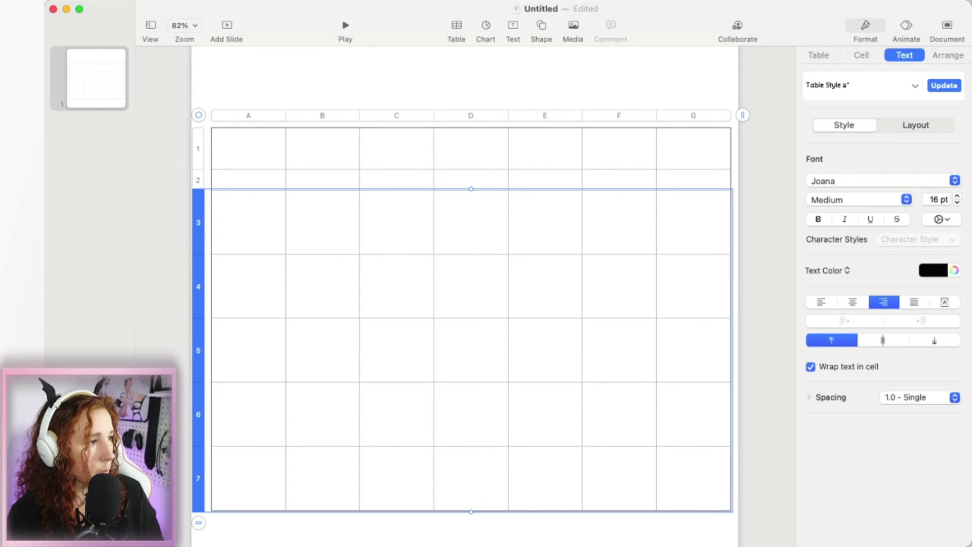
{"action": "left_click", "coordinate": [935, 199]}
{"action": "type", "text": "20"}
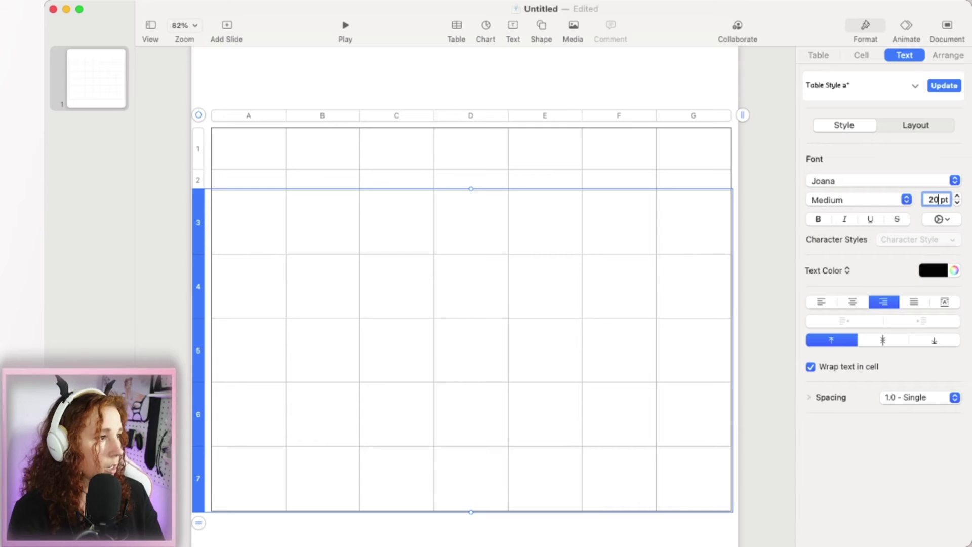
{"action": "key", "text": "Return"}
- Set the text size of row 2 to 26 pt and deselect the table
{"action": "left_click", "coordinate": [198, 180]}
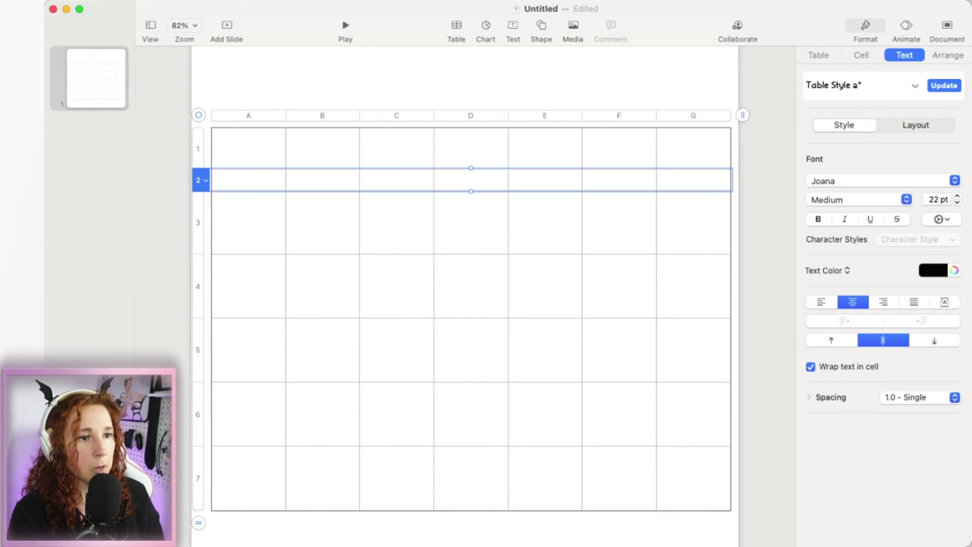
{"action": "left_click", "coordinate": [936, 199]}
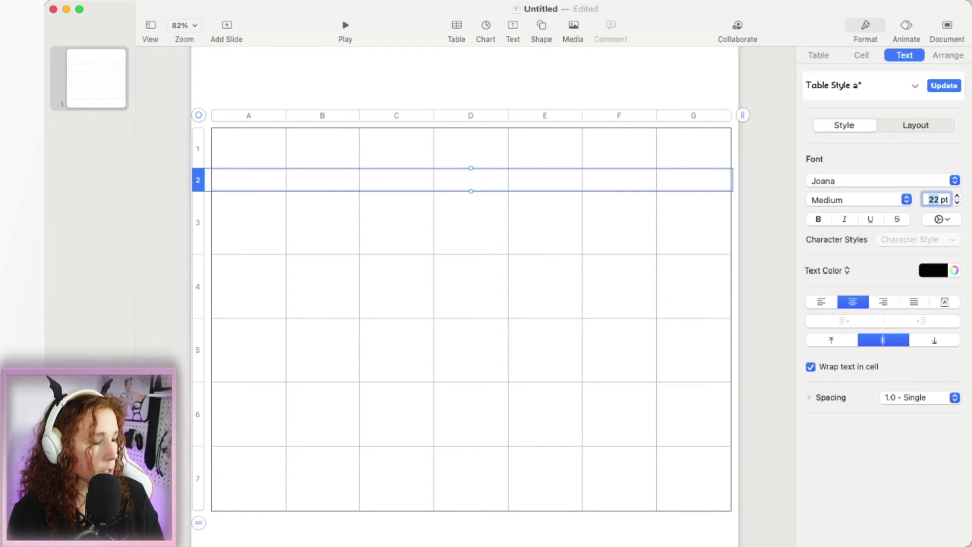
{"action": "type", "text": "2"}
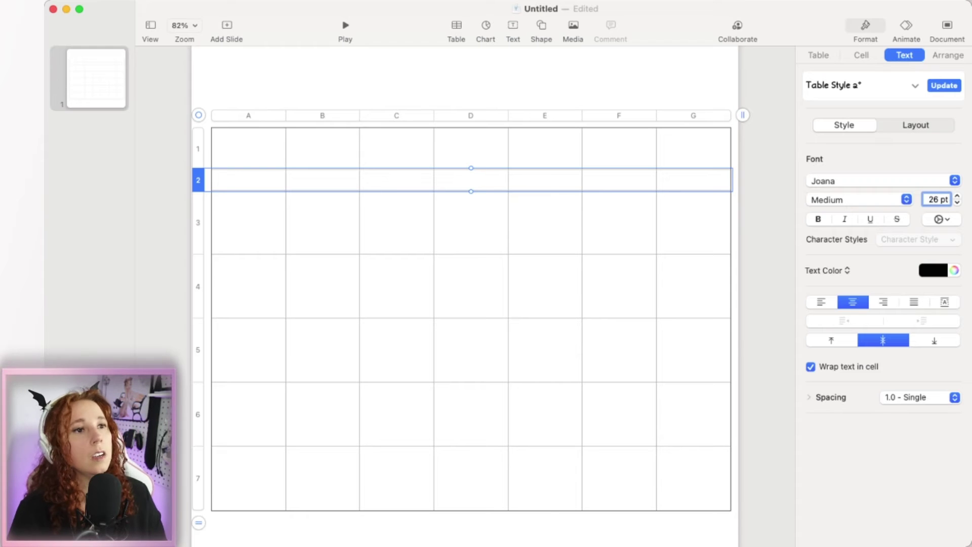
{"action": "key", "text": "Escape"}
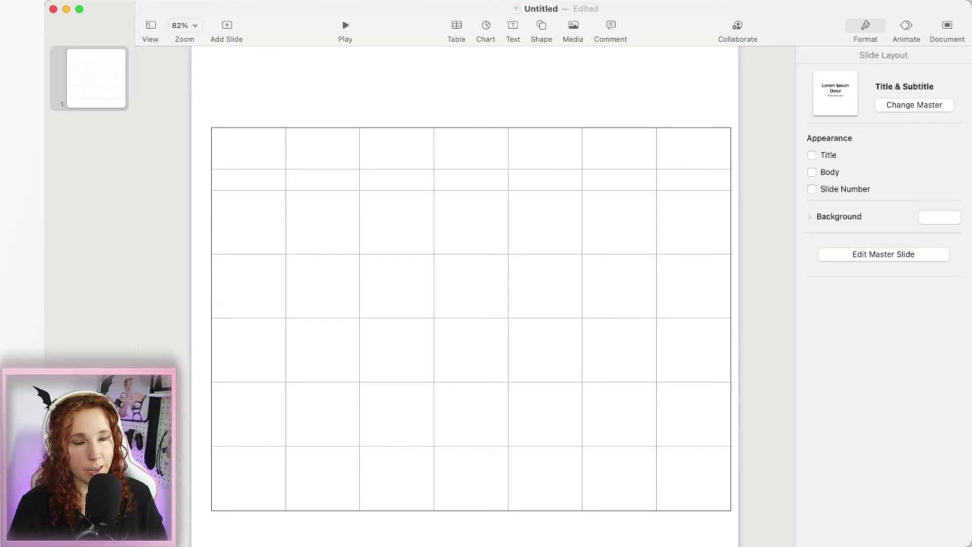
- Enter Sunday in the first cell of row 2
{"action": "scroll", "coordinate": [471, 319], "scroll_direction": "down", "scroll_amount": 1}
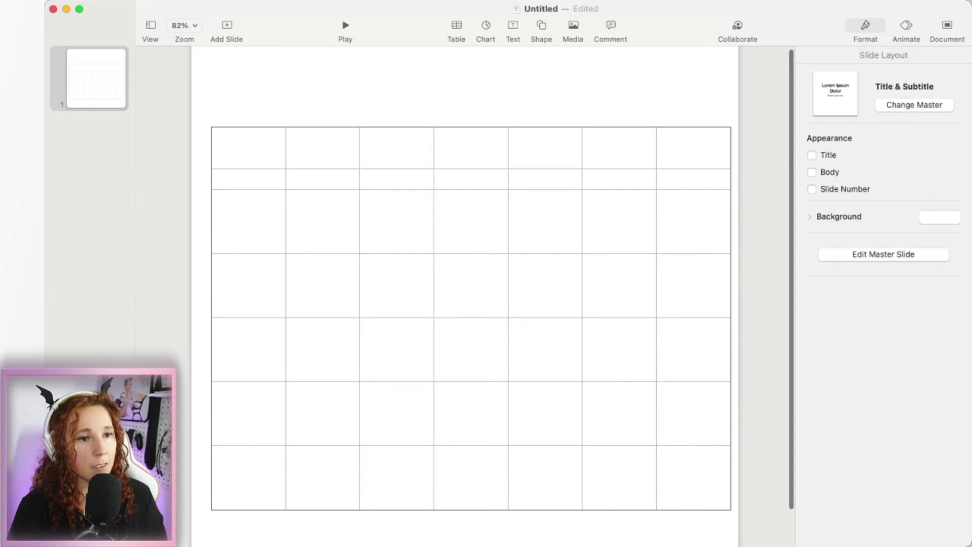
{"action": "left_click", "coordinate": [471, 319]}
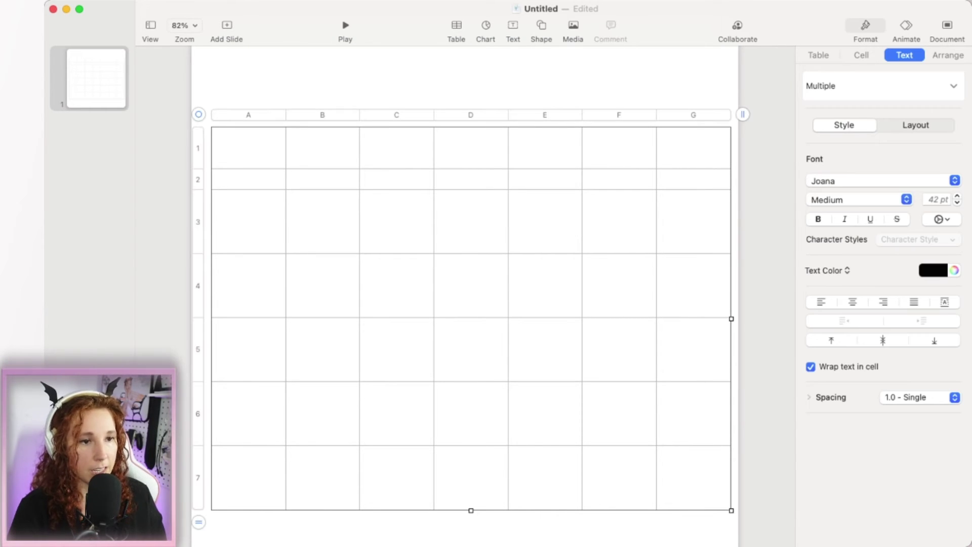
{"action": "double_click", "coordinate": [248, 179]}
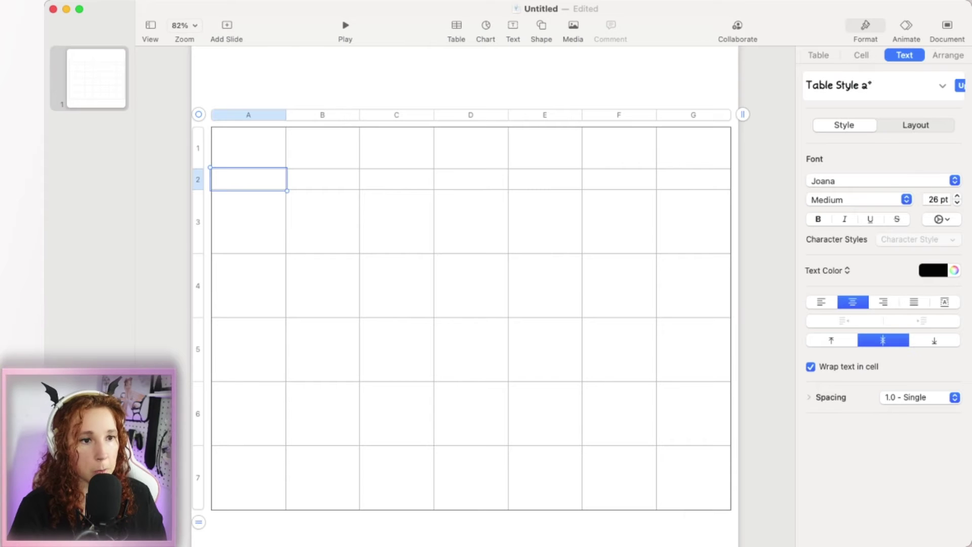
{"action": "type", "text": "Sunday"}
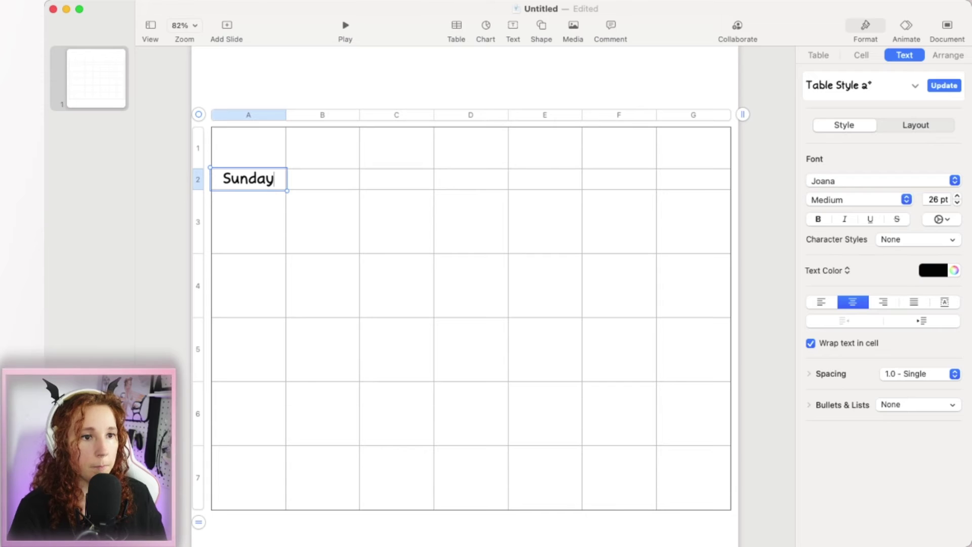
{"action": "left_click", "coordinate": [249, 148]}
{"action": "left_click", "coordinate": [248, 178]}
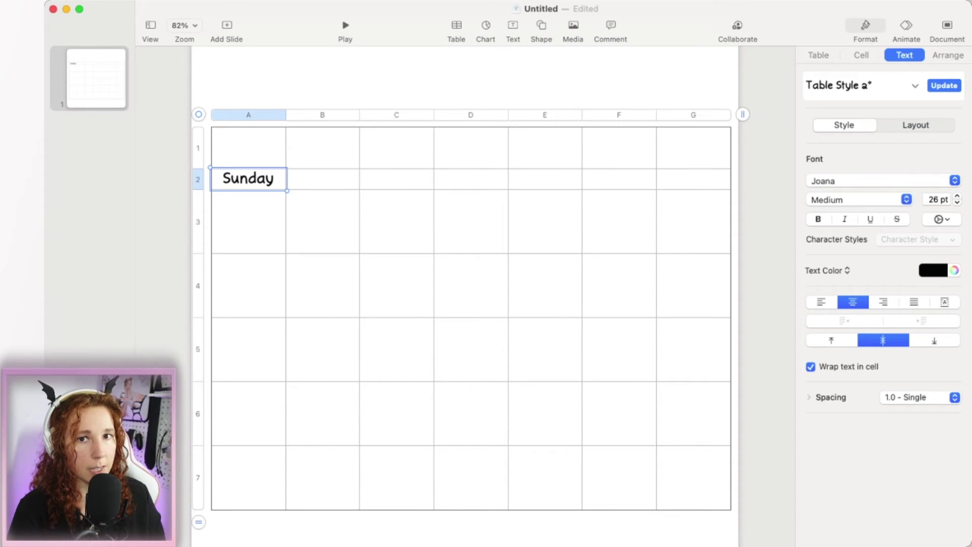
- Autofill row 2 from the Sunday cell through column G with the weekdays Monday to Saturday
{"action": "scroll", "coordinate": [464, 296], "scroll_direction": "up", "scroll_amount": 1}
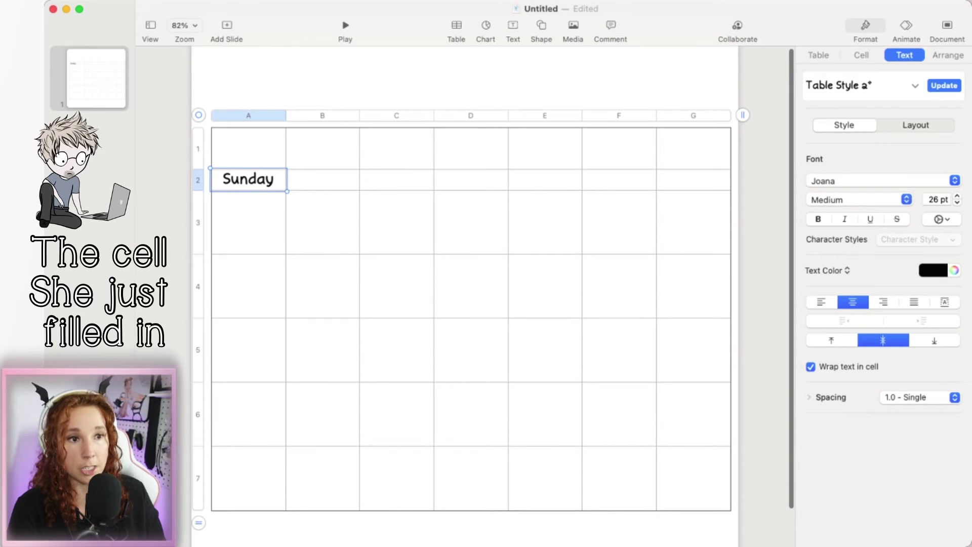
{"action": "double_click", "coordinate": [248, 179]}
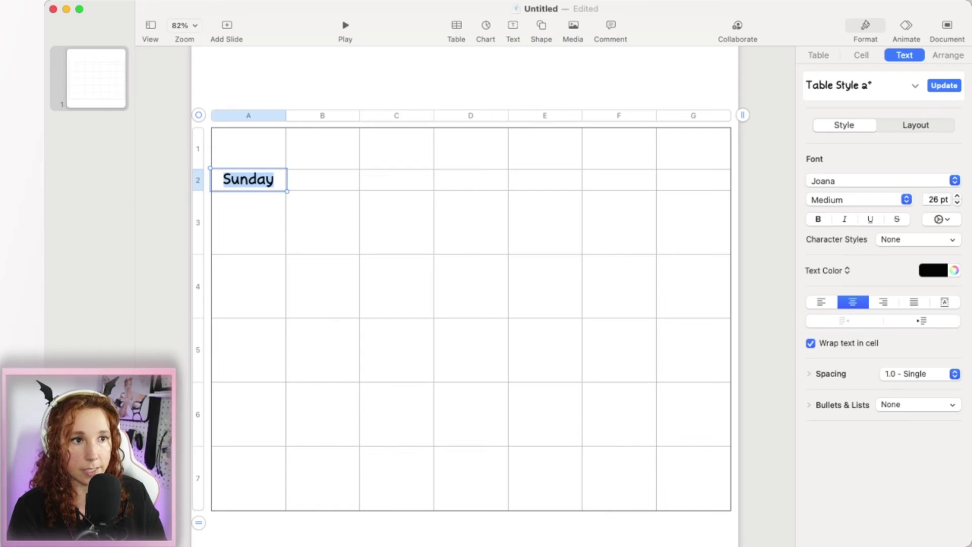
{"action": "key", "text": "super+shift+a"}
{"action": "key", "text": "super+a"}
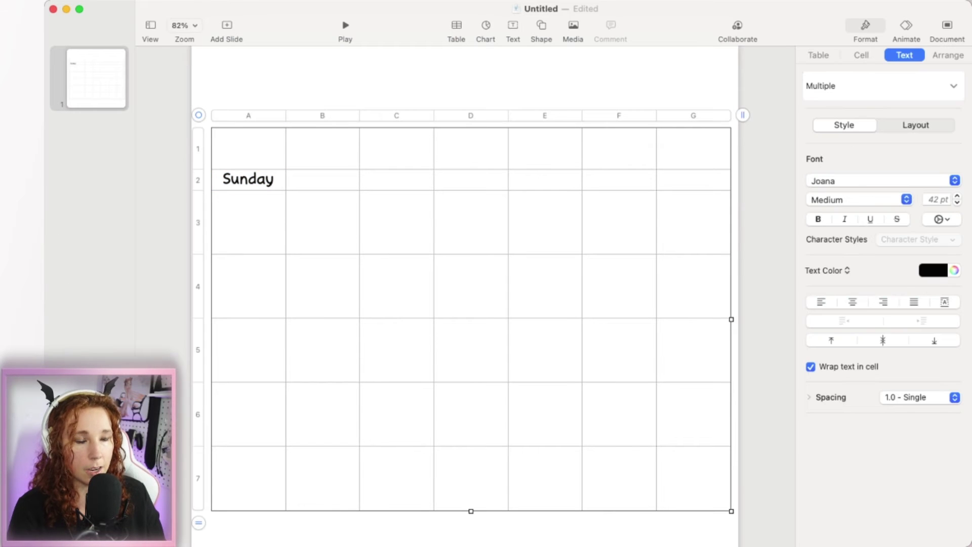
{"action": "left_click", "coordinate": [248, 179]}
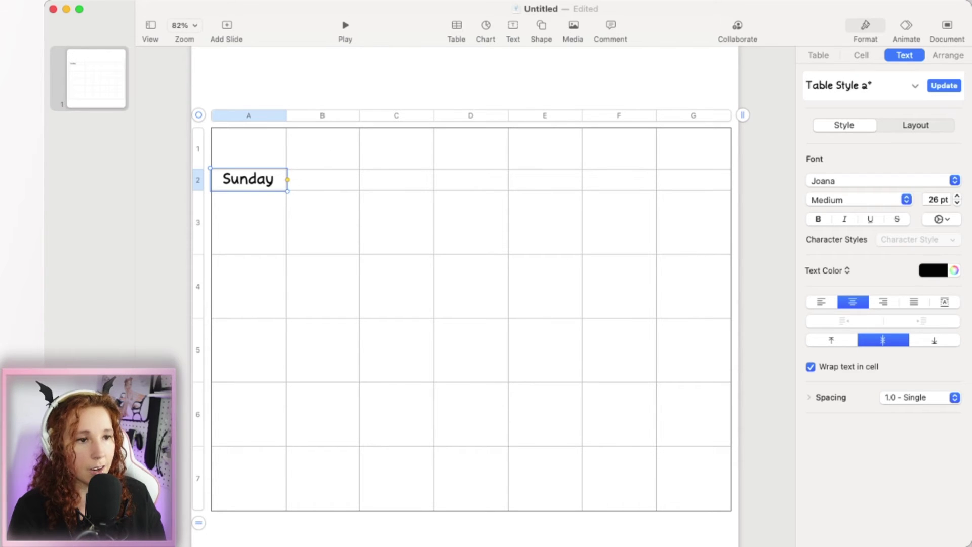
{"action": "left_click_drag", "start_coordinate": [287, 179], "coordinate": [732, 180]}
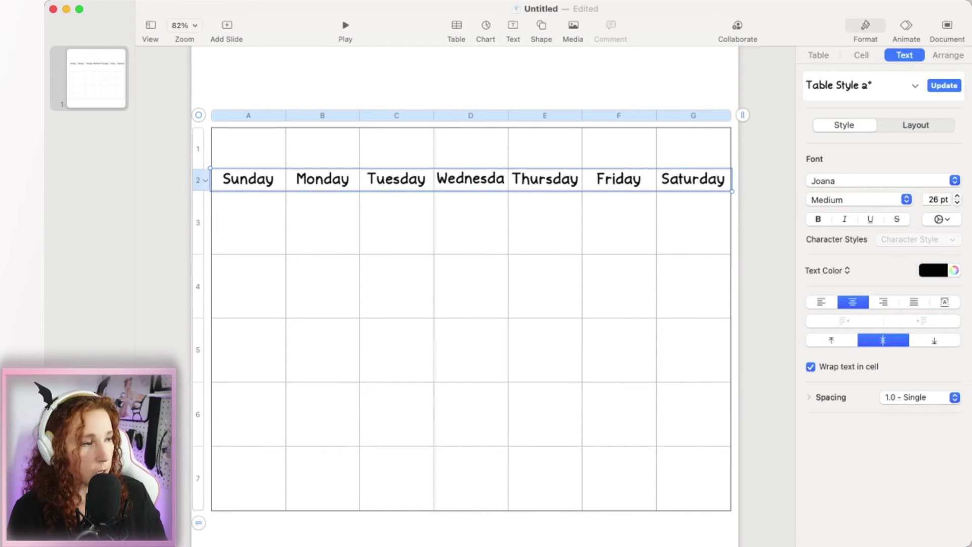
- Reduce the text size of the weekday headings to 24 pt, then 20 pt, and deselect the table
{"action": "left_click", "coordinate": [937, 199]}
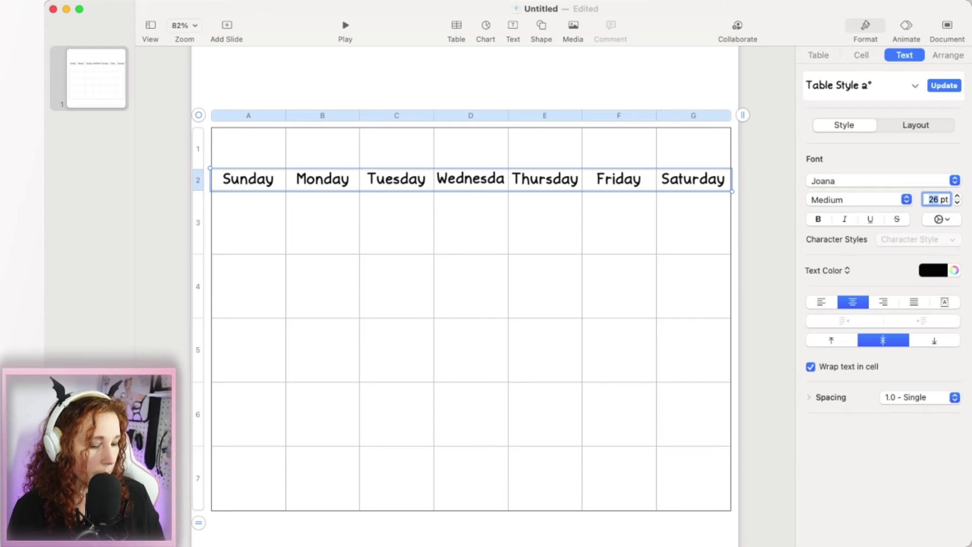
{"action": "type", "text": "24"}
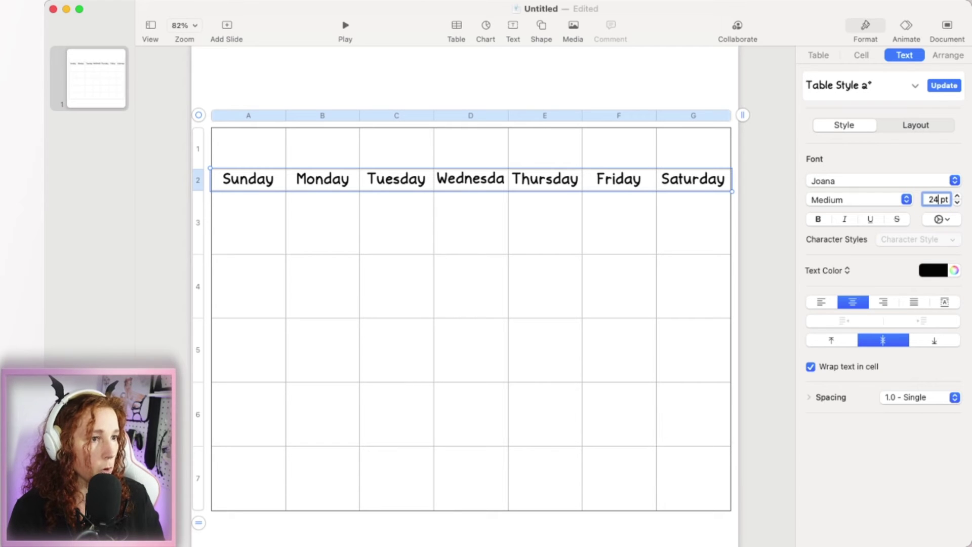
{"action": "key", "text": "Return"}
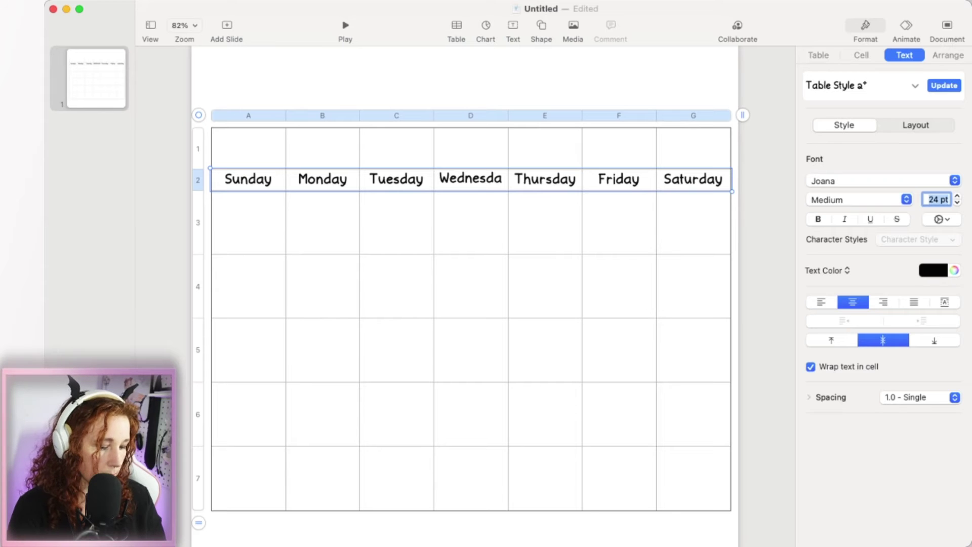
{"action": "type", "text": "20"}
{"action": "key", "text": "Return"}
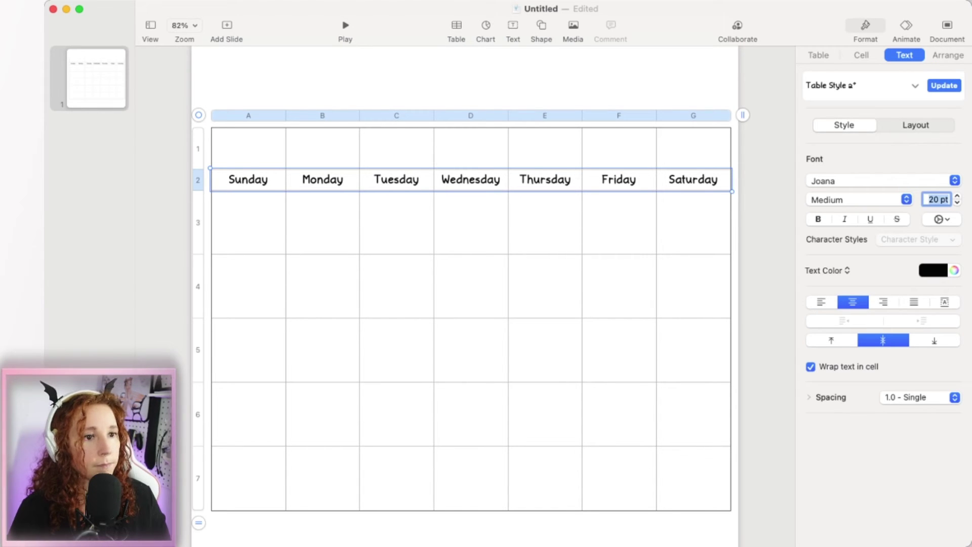
{"action": "key", "text": "Escape"}
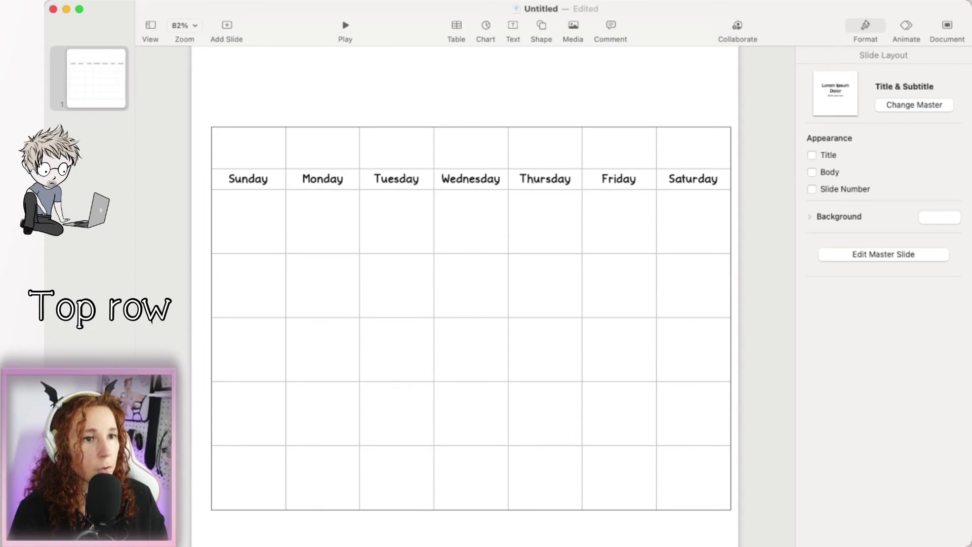
- Set all borders of row 1 to No Border and deselect the table
{"action": "left_click", "coordinate": [248, 148]}
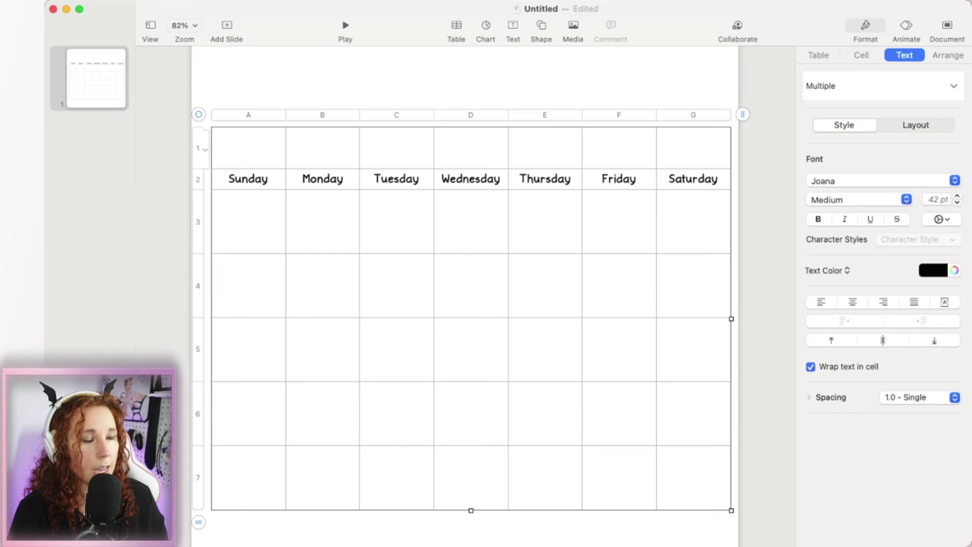
{"action": "left_click", "coordinate": [199, 148]}
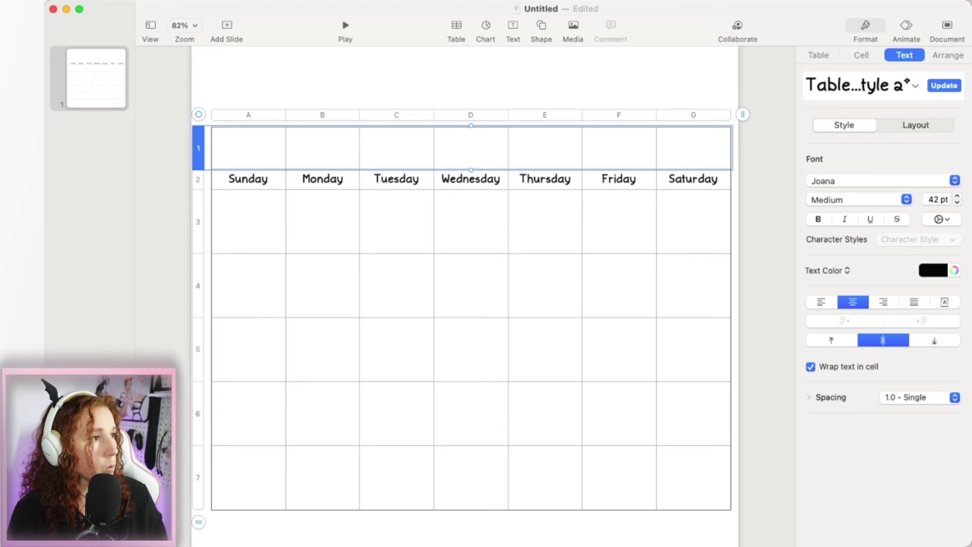
{"action": "left_click", "coordinate": [861, 56]}
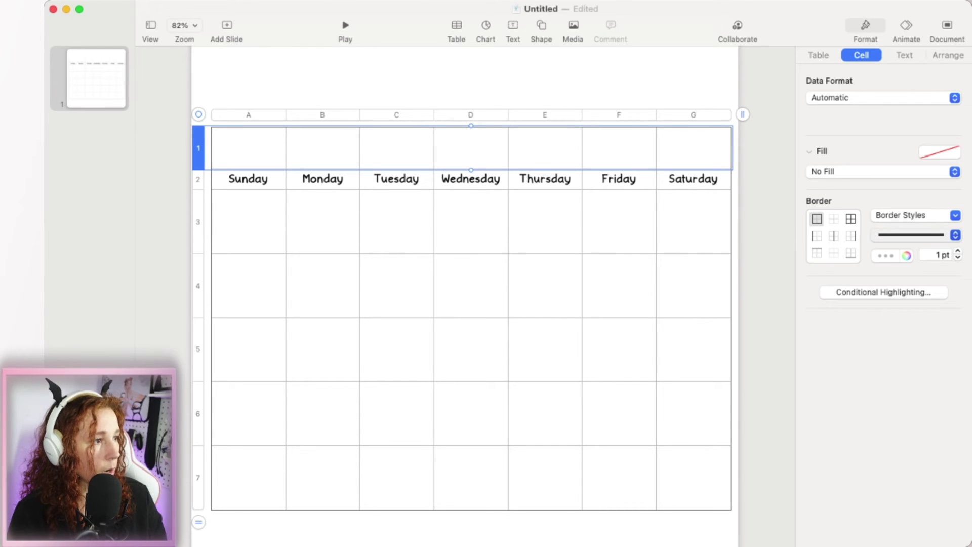
{"action": "left_click", "coordinate": [851, 219]}
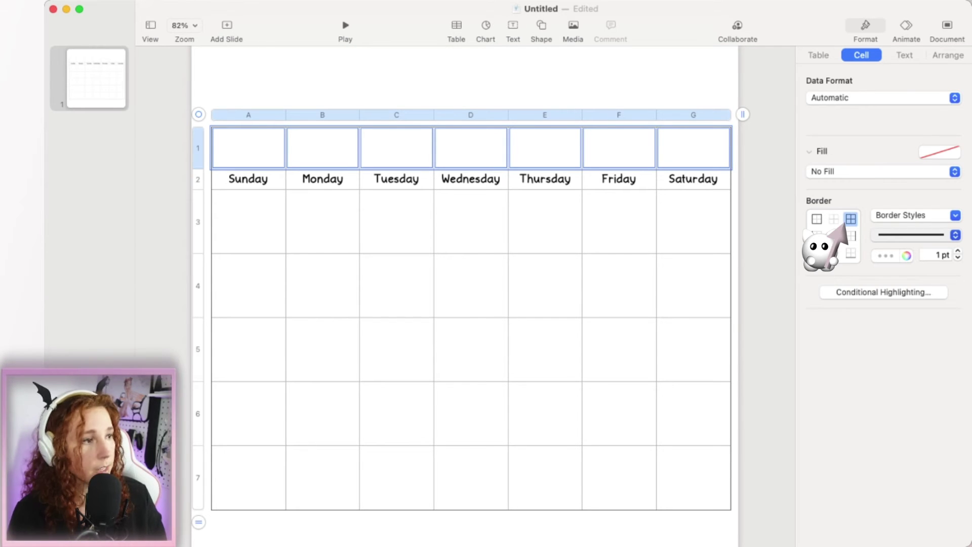
{"action": "left_click", "coordinate": [910, 234]}
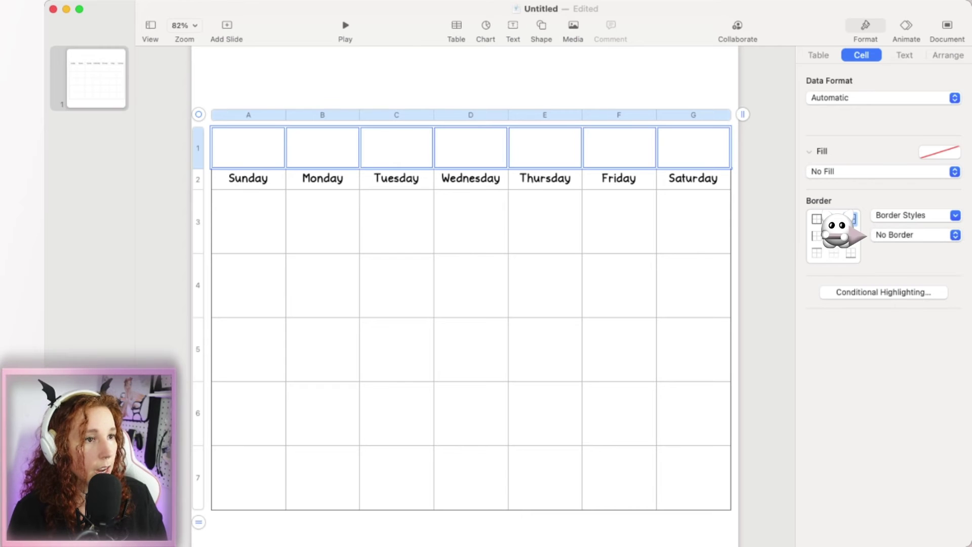
{"action": "key", "text": "Escape"}
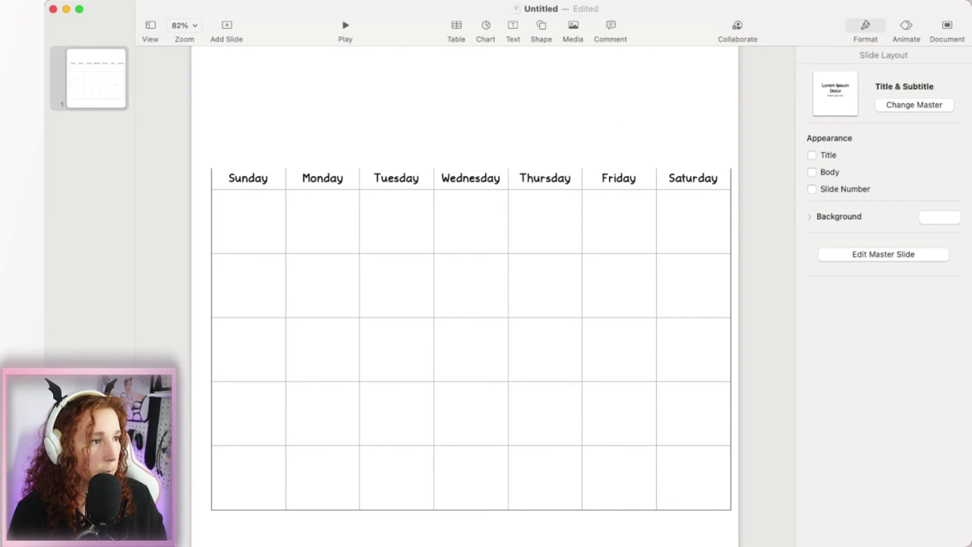
- Apply a solid 1 pt border to the bottom edge of row 1 and deselect the table
{"action": "left_click", "coordinate": [203, 165]}
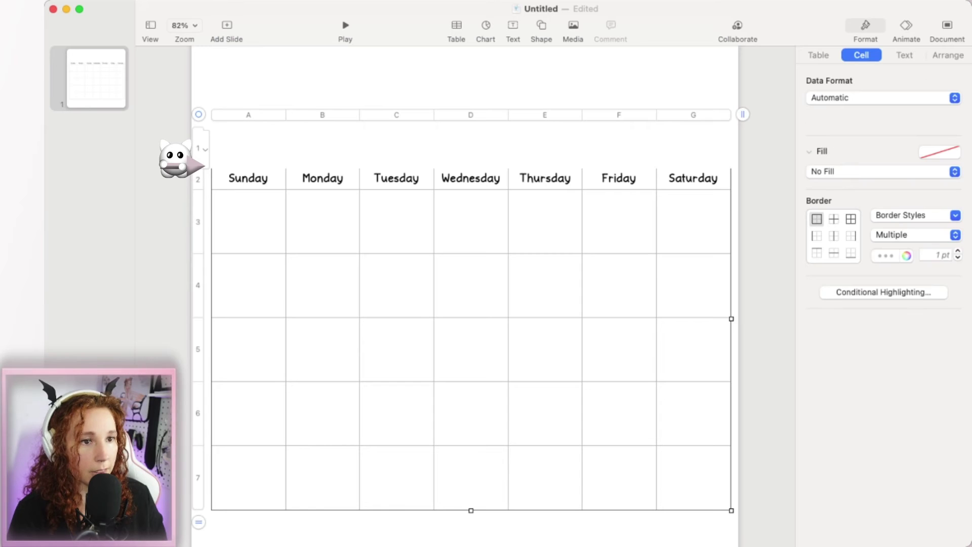
{"action": "left_click", "coordinate": [200, 152]}
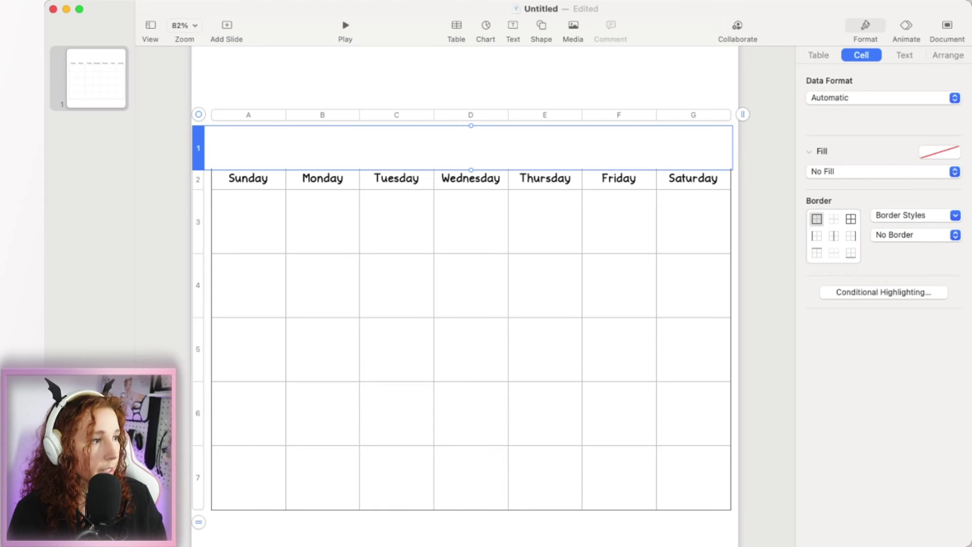
{"action": "left_click", "coordinate": [851, 253]}
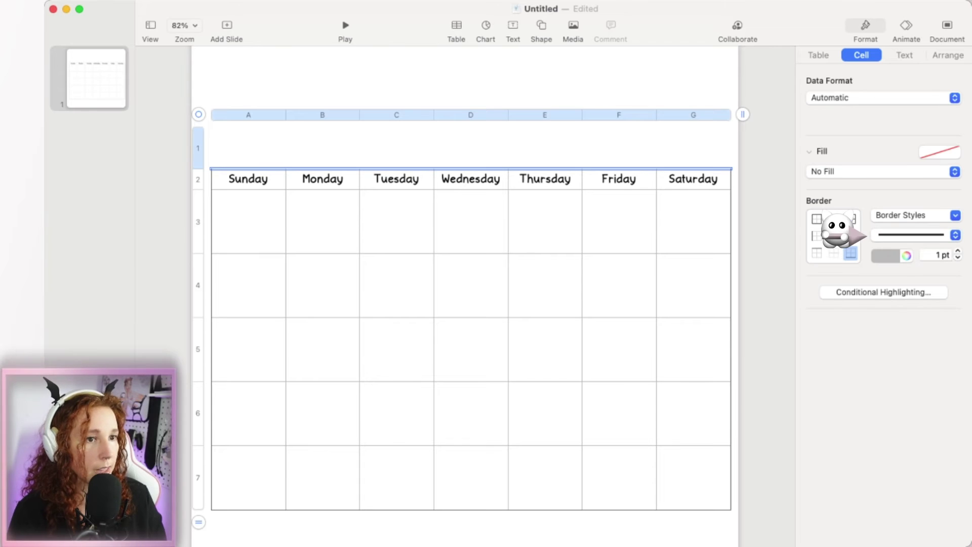
{"action": "key", "text": "Escape"}
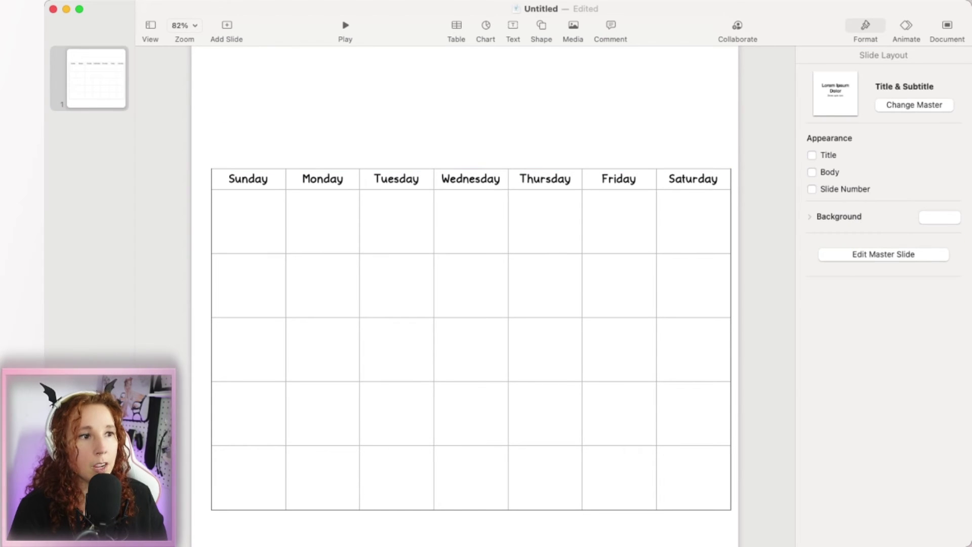
- Enter May in the row 1 cell above Wednesday
{"action": "left_click", "coordinate": [471, 285]}
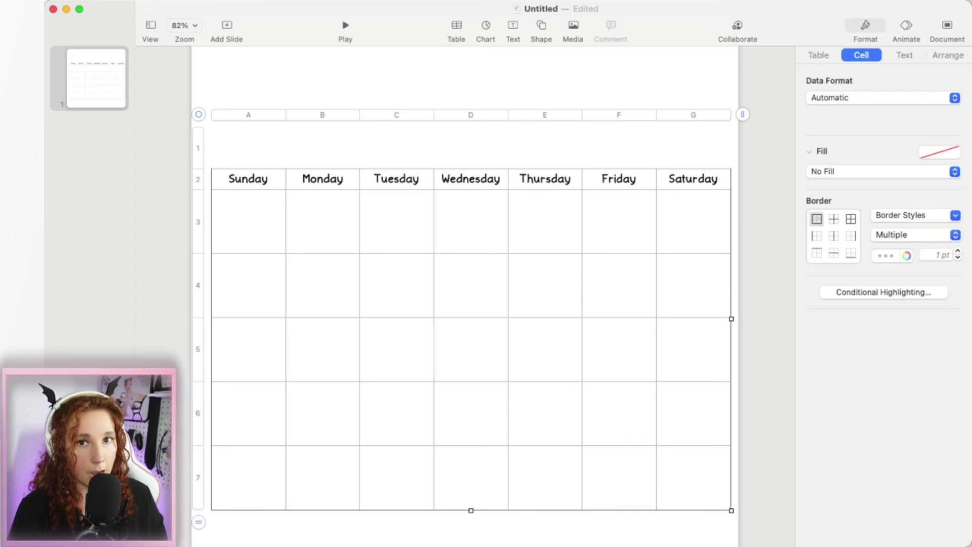
{"action": "double_click", "coordinate": [470, 148]}
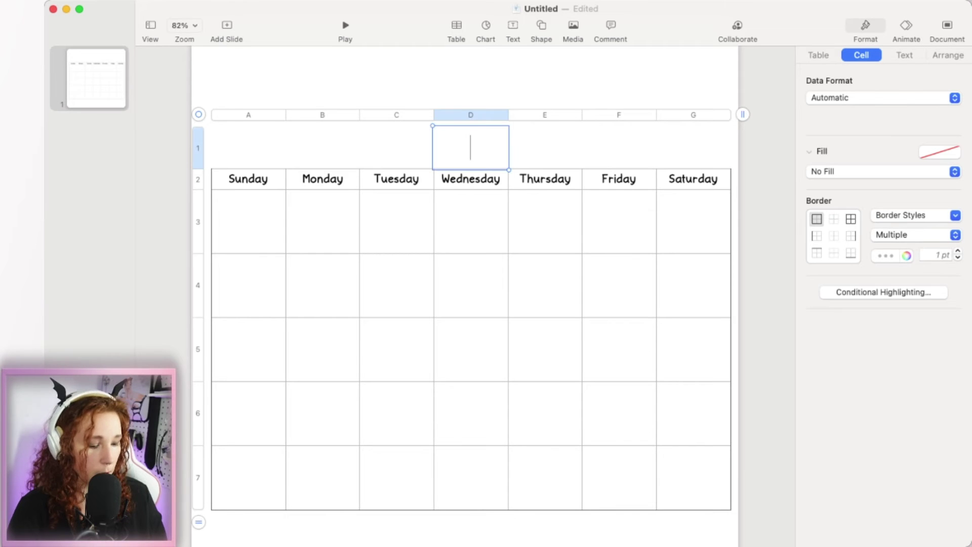
{"action": "type", "text": "May"}
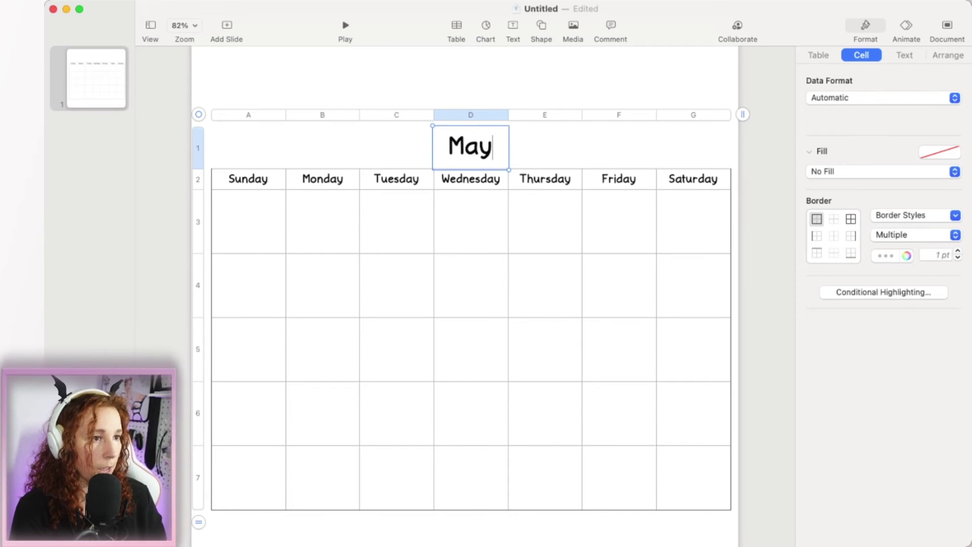
{"action": "key", "text": "Escape"}
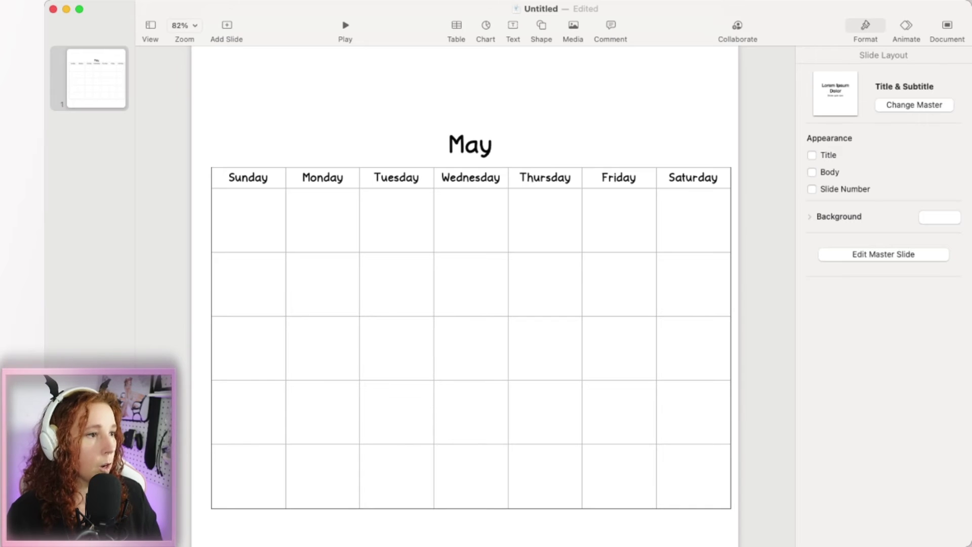
- Enter the dates 1 in the Saturday cell of row 3, and 2 and 3 in the Sunday and Monday cells of row 4
{"action": "left_click", "coordinate": [470, 348]}
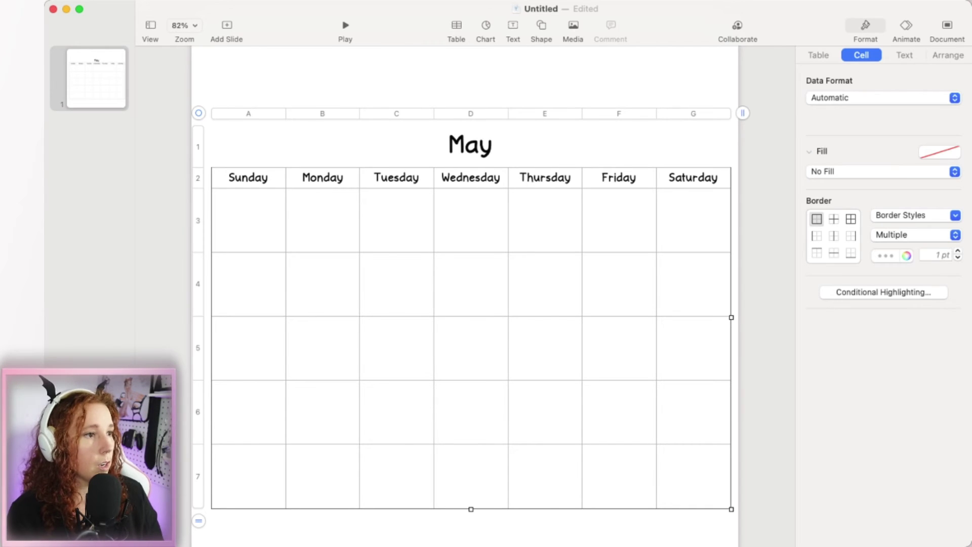
{"action": "left_click", "coordinate": [693, 219]}
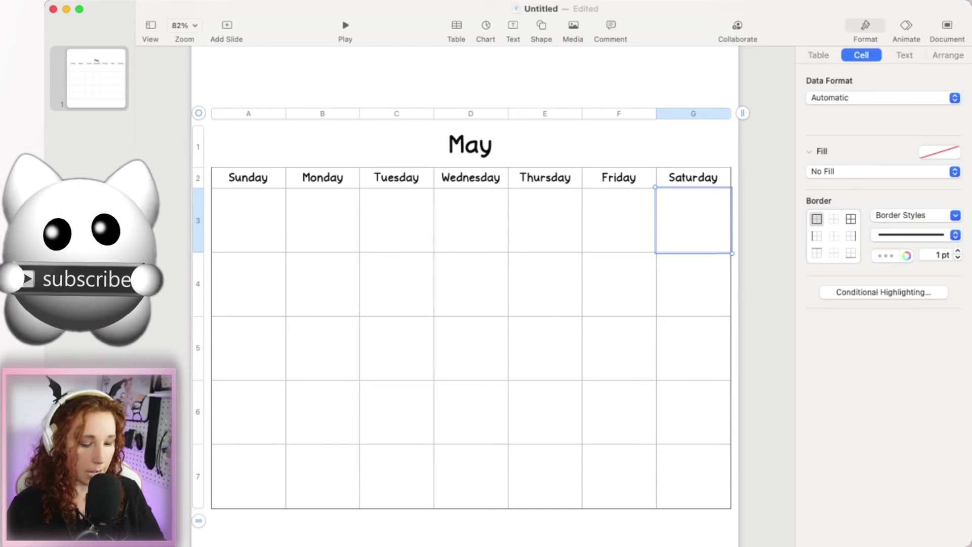
{"action": "type", "text": "1"}
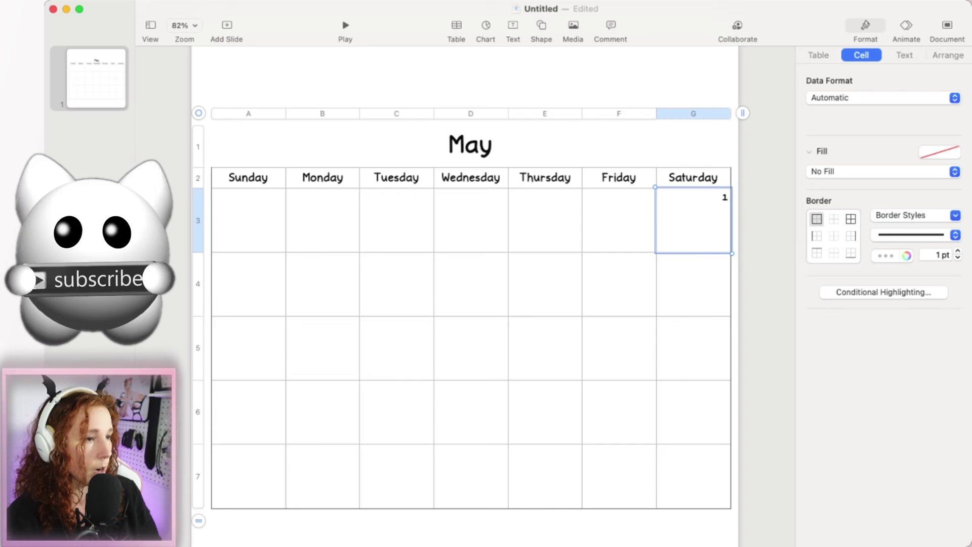
{"action": "key", "text": "Tab"}
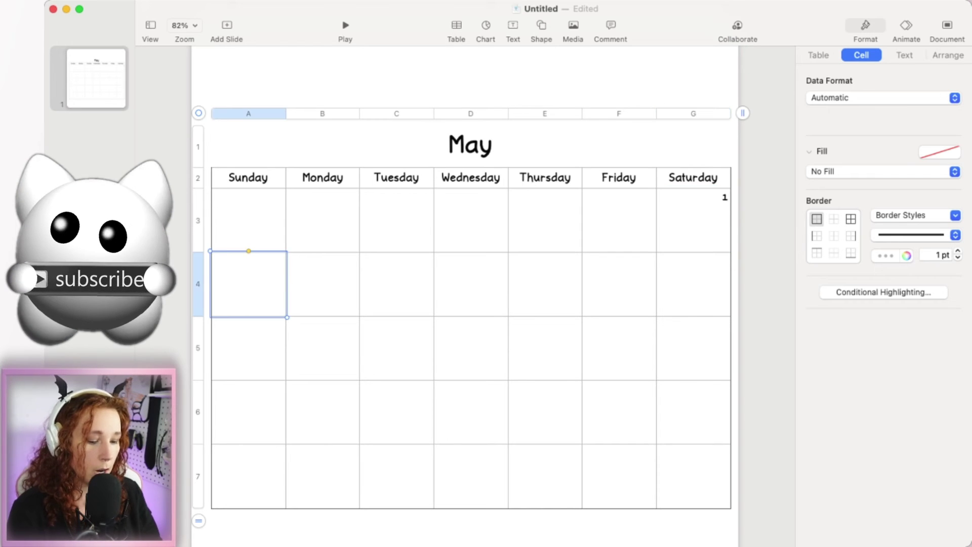
{"action": "type", "text": "2"}
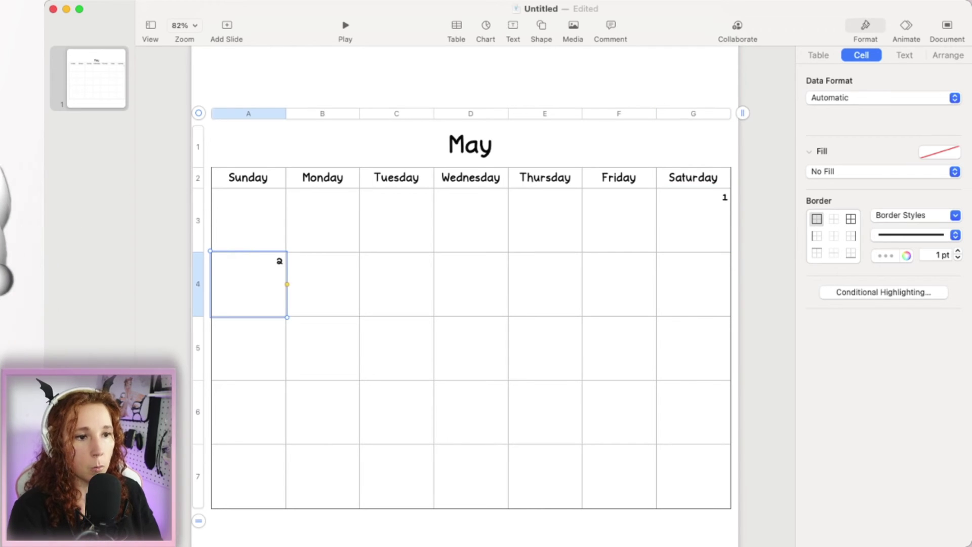
{"action": "key", "text": "Tab"}
{"action": "left_click", "coordinate": [249, 284]}
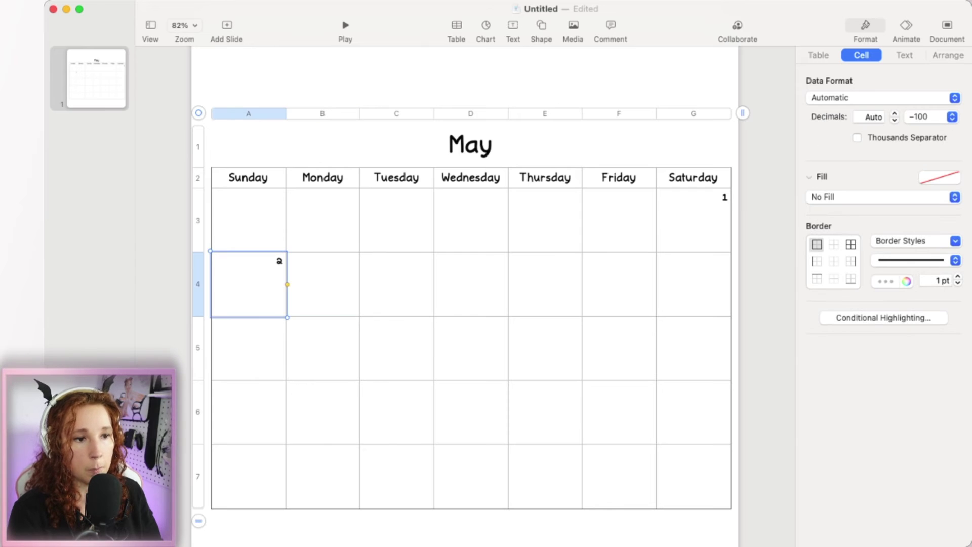
{"action": "mouse_move", "coordinate": [287, 284]}
{"action": "left_mouse_down"}
{"action": "mouse_move", "coordinate": [583, 284]}
{"action": "mouse_move", "coordinate": [287, 284]}
{"action": "left_mouse_up"}
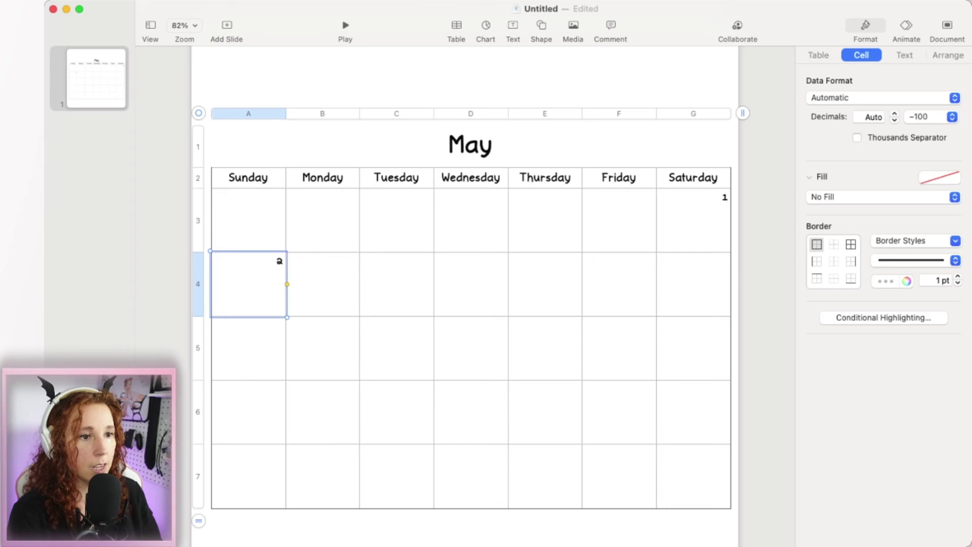
{"action": "left_click", "coordinate": [323, 284]}
{"action": "type", "text": "3"}
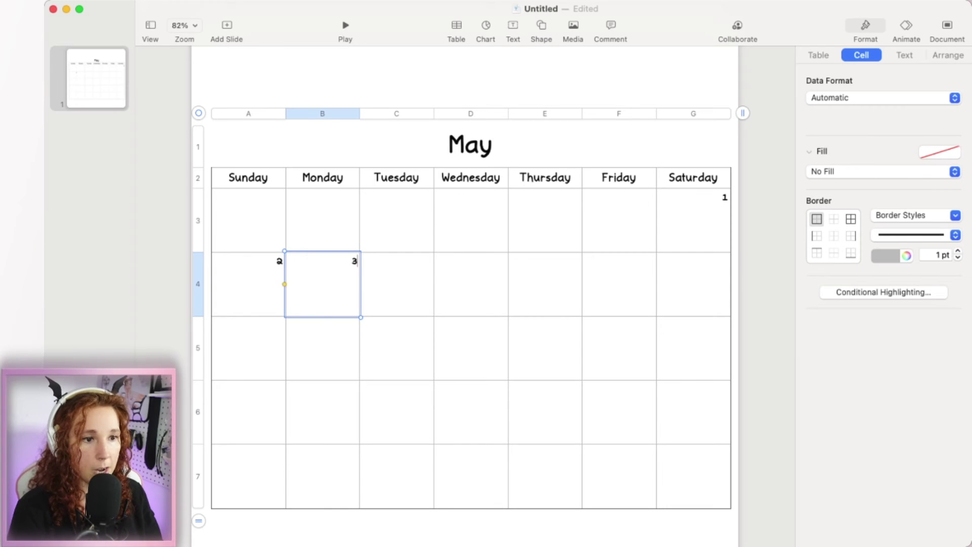
- Autofill row 4 from the 2 and 3 cells through Saturday with the dates 4 to 8
{"action": "left_click", "coordinate": [248, 284]}
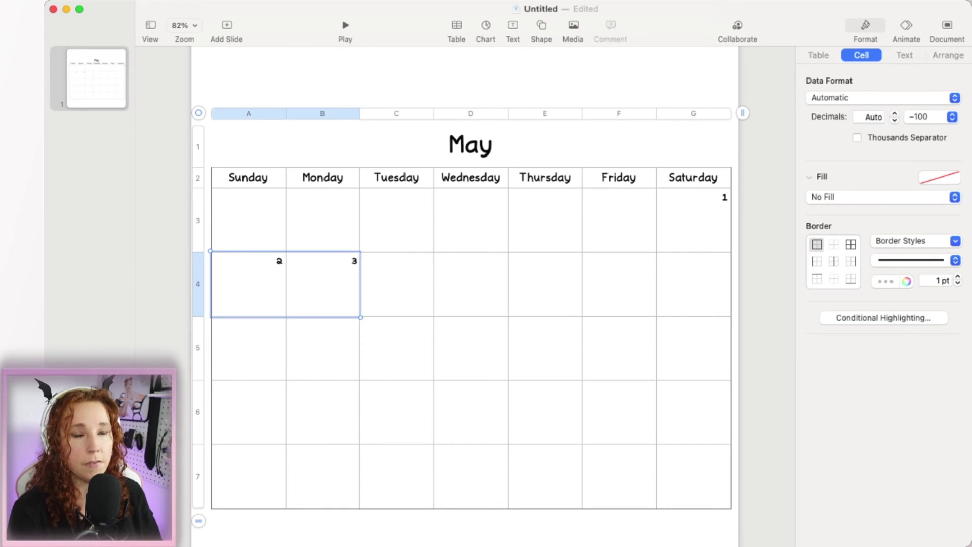
{"action": "key", "text": "shift+Right"}
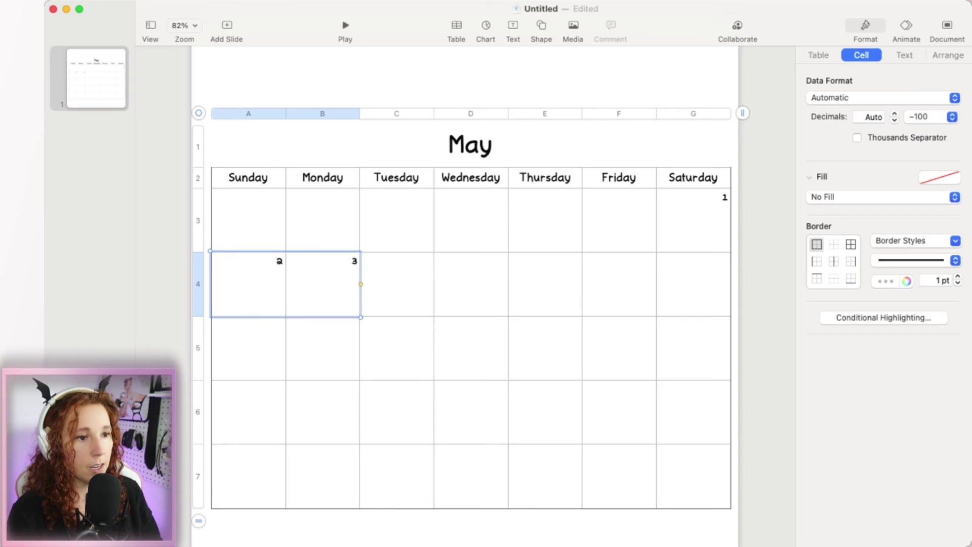
{"action": "left_click_drag", "start_coordinate": [361, 284], "coordinate": [732, 284]}
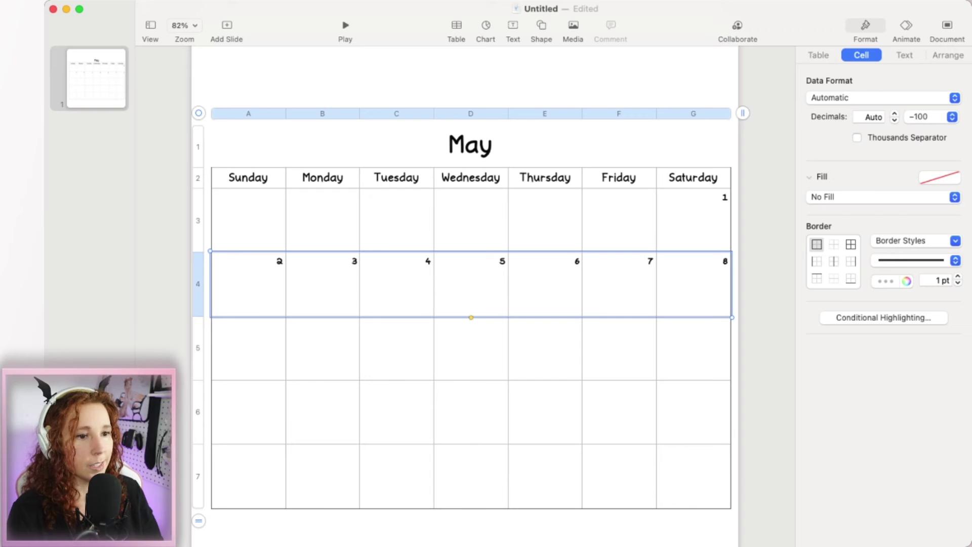
- Enter 9 and 10 in the Sunday and Monday cells of row 5 and autofill the dates through Saturday the 15
{"action": "left_click", "coordinate": [248, 348]}
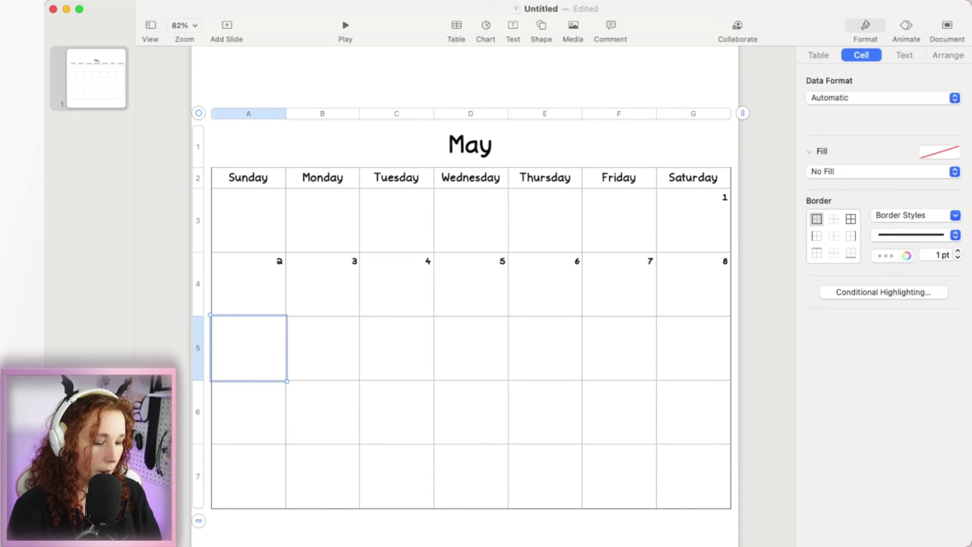
{"action": "type", "text": "9"}
{"action": "key", "text": "Tab"}
{"action": "type", "text": "10"}
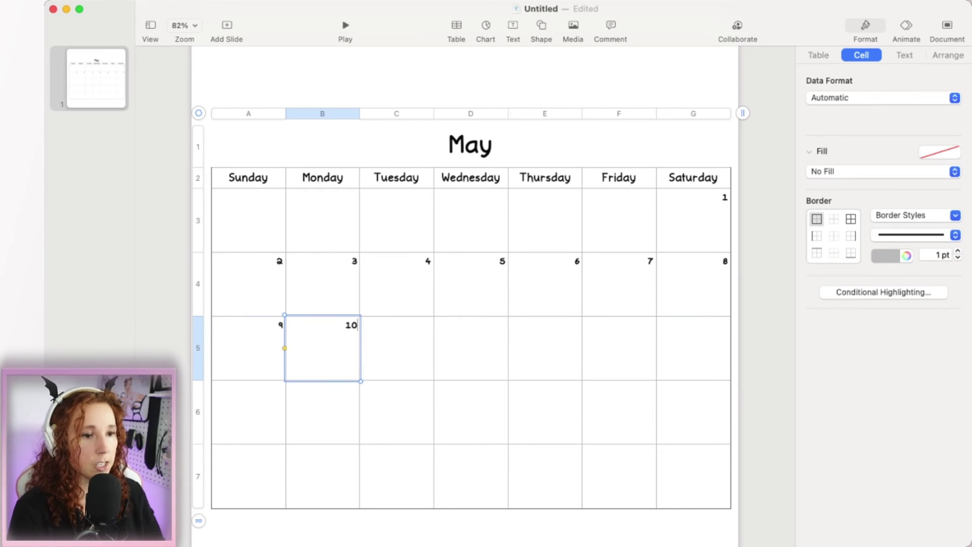
{"action": "left_click", "coordinate": [248, 348]}
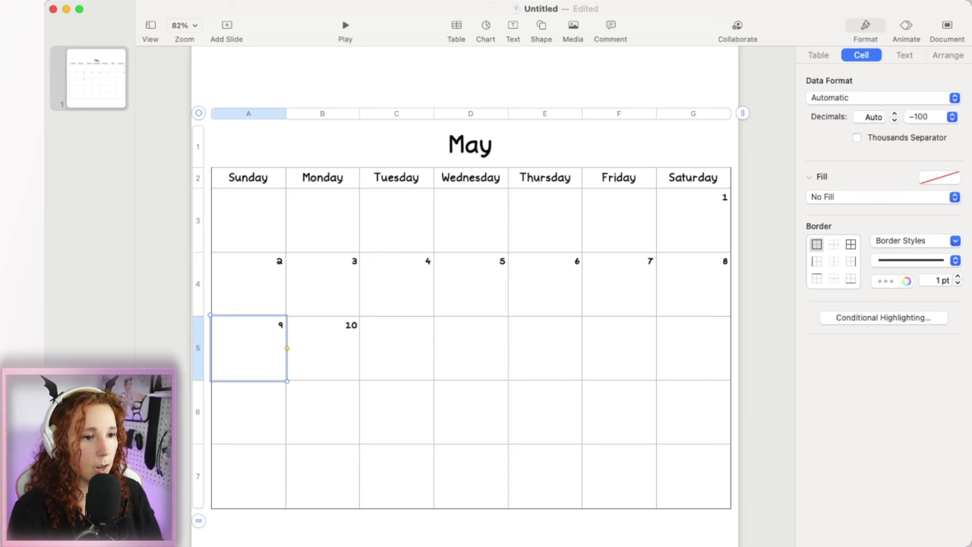
{"action": "left_click", "coordinate": [322, 347], "text": "shift"}
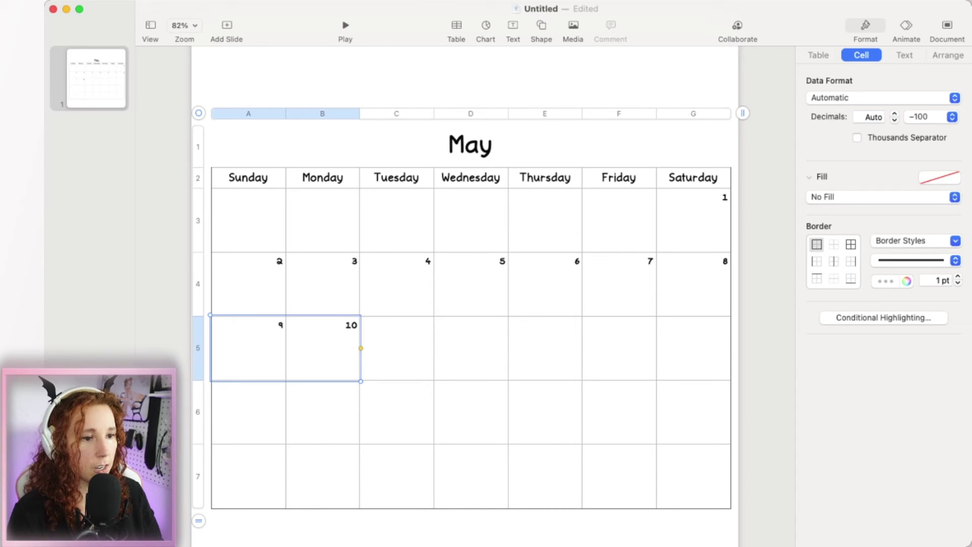
{"action": "left_click_drag", "start_coordinate": [361, 348], "coordinate": [731, 348]}
- Enter 16 and 17 in the Sunday and Monday cells of row 6 and autofill the dates through Saturday the 22
{"action": "left_click", "coordinate": [249, 412]}
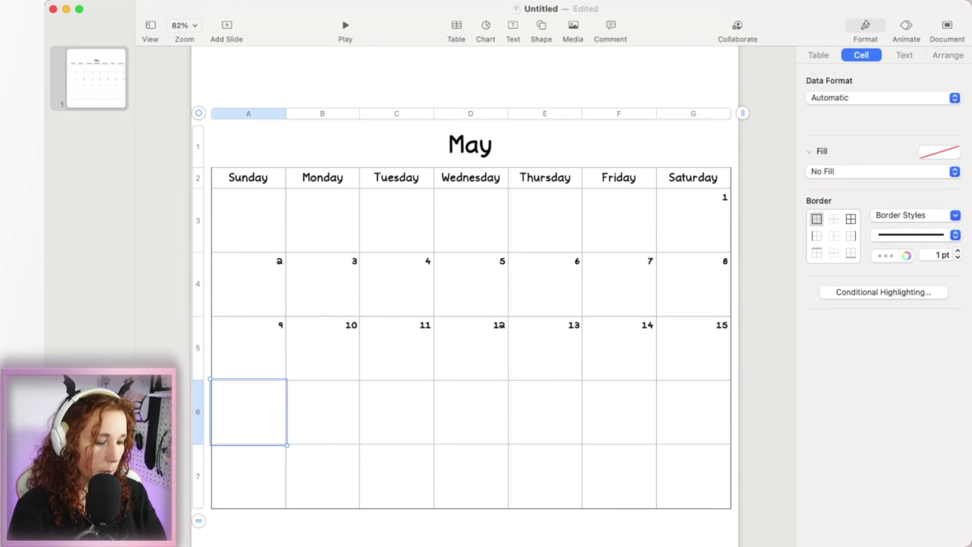
{"action": "type", "text": "16"}
{"action": "key", "text": "Tab"}
{"action": "type", "text": "17"}
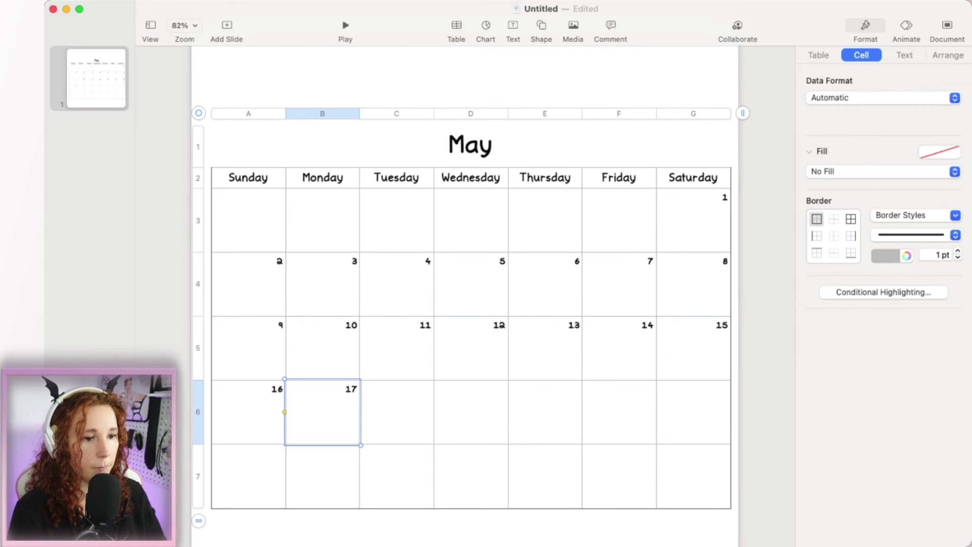
{"action": "left_click", "coordinate": [249, 412]}
{"action": "left_click", "coordinate": [322, 411], "text": "shift"}
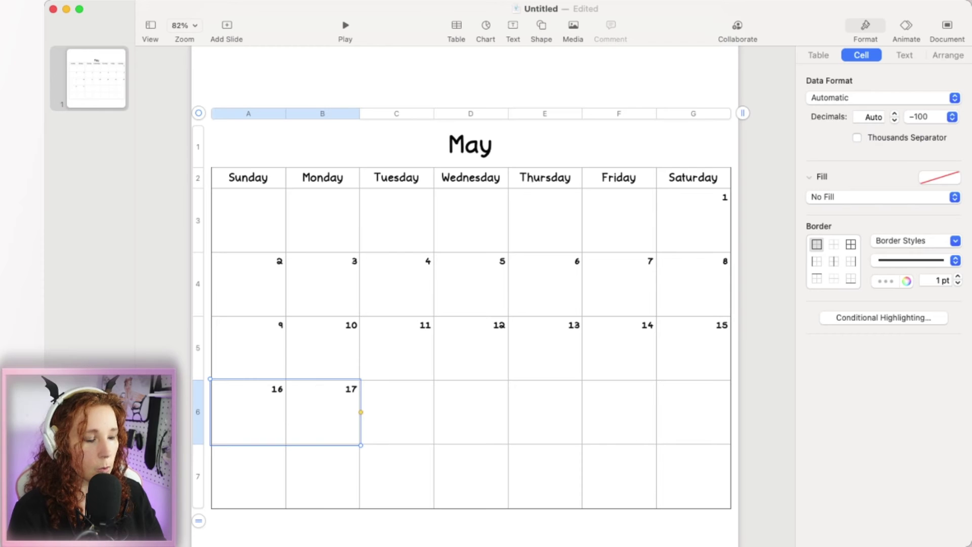
{"action": "left_click_drag", "start_coordinate": [360, 412], "coordinate": [731, 412]}
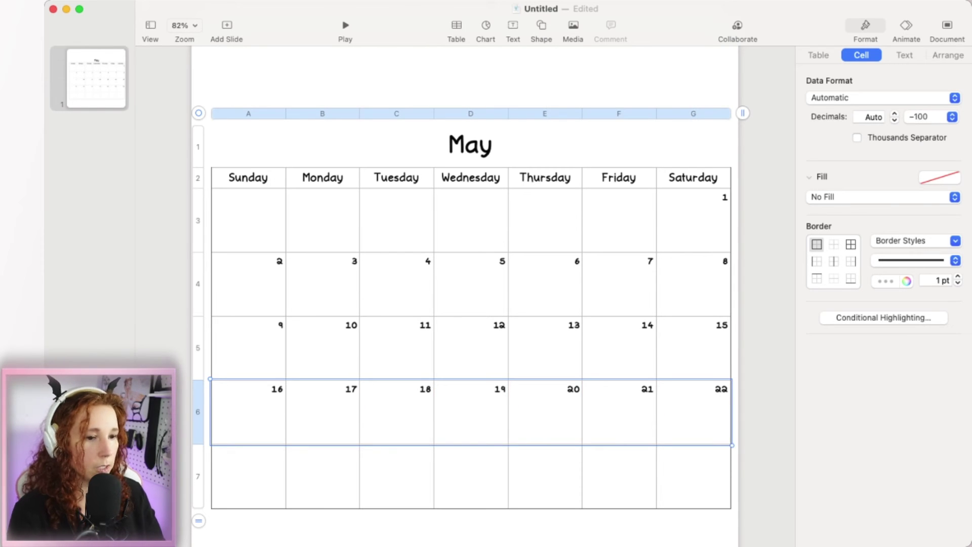
- Enter 23 and 24 in the Sunday and Monday cells of row 7 and autofill the dates through Saturday the 29
{"action": "left_click", "coordinate": [249, 476]}
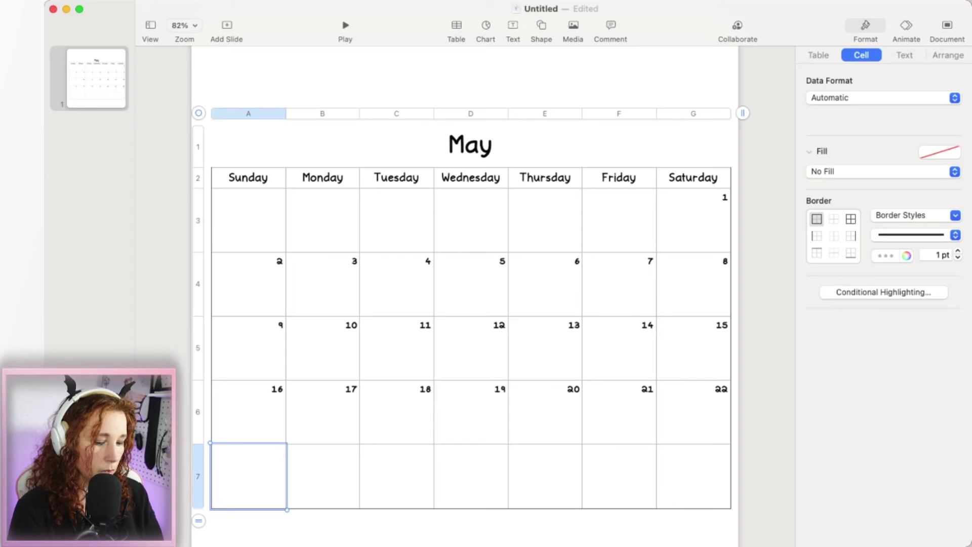
{"action": "type", "text": "23"}
{"action": "key", "text": "Tab"}
{"action": "type", "text": "24"}
{"action": "key", "text": "shift+Tab"}
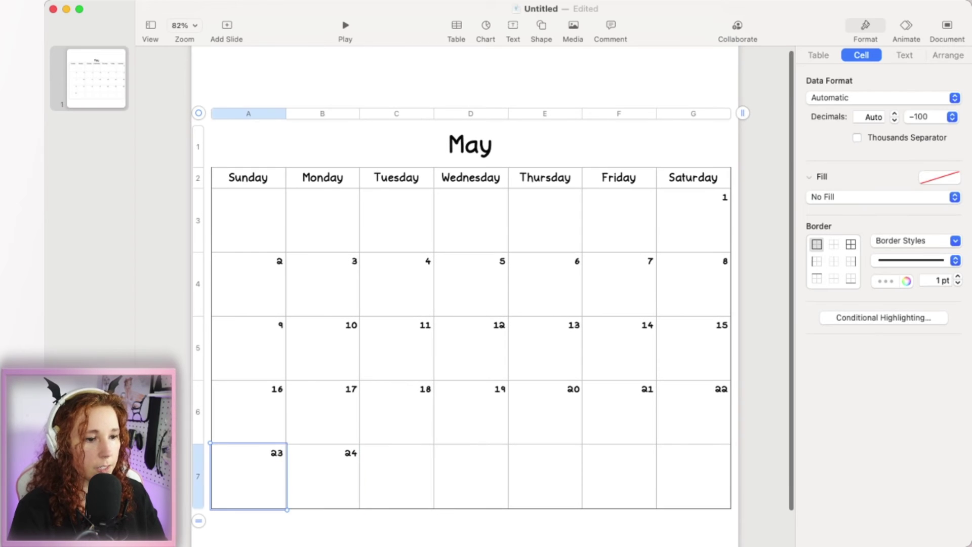
{"action": "left_click", "coordinate": [323, 476], "text": "shift"}
{"action": "left_click_drag", "start_coordinate": [360, 476], "coordinate": [732, 477]}
- Add an eighth row to the table and enter 30 and 31 in its Sunday and Monday cells
{"action": "left_click", "coordinate": [198, 521]}
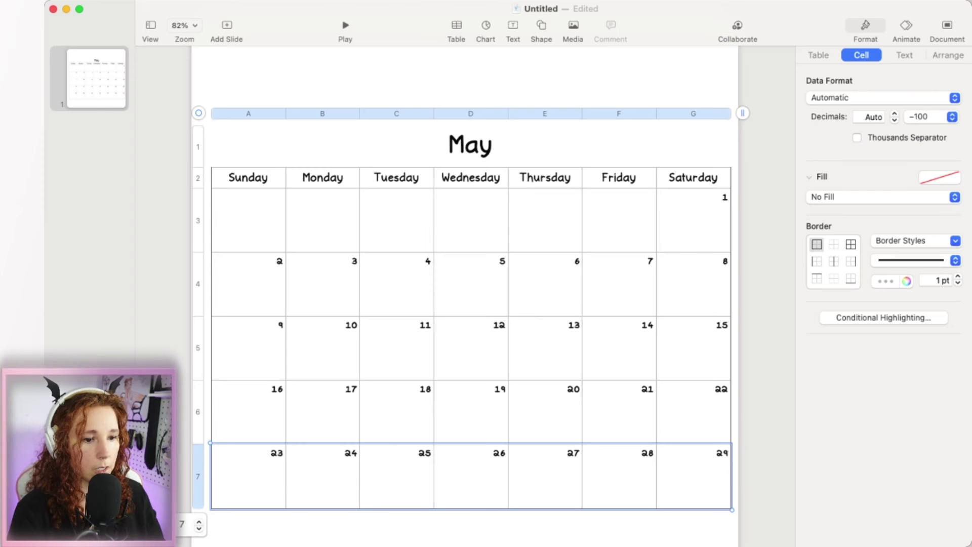
{"action": "left_click", "coordinate": [199, 520]}
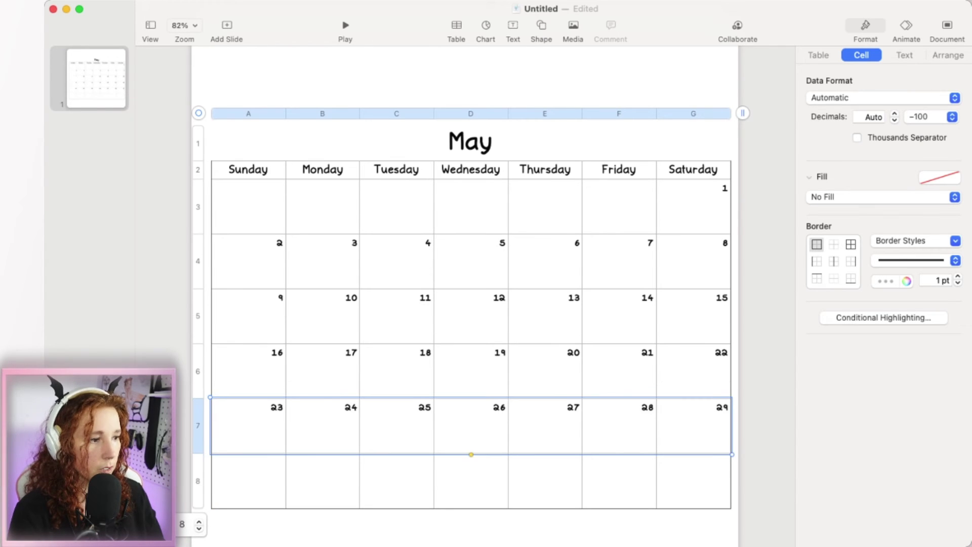
{"action": "left_click", "coordinate": [249, 481]}
{"action": "type", "text": "30"}
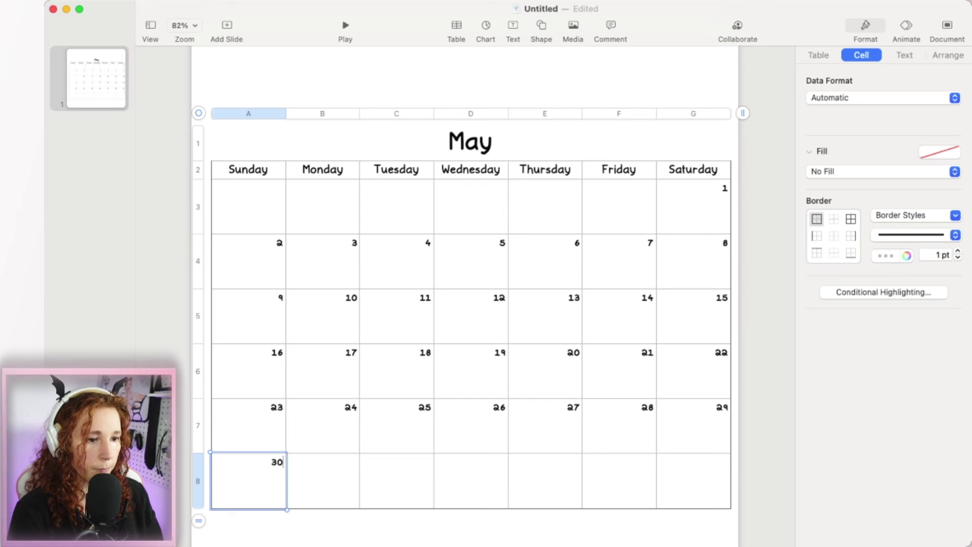
{"action": "key", "text": "Tab"}
{"action": "type", "text": "31"}
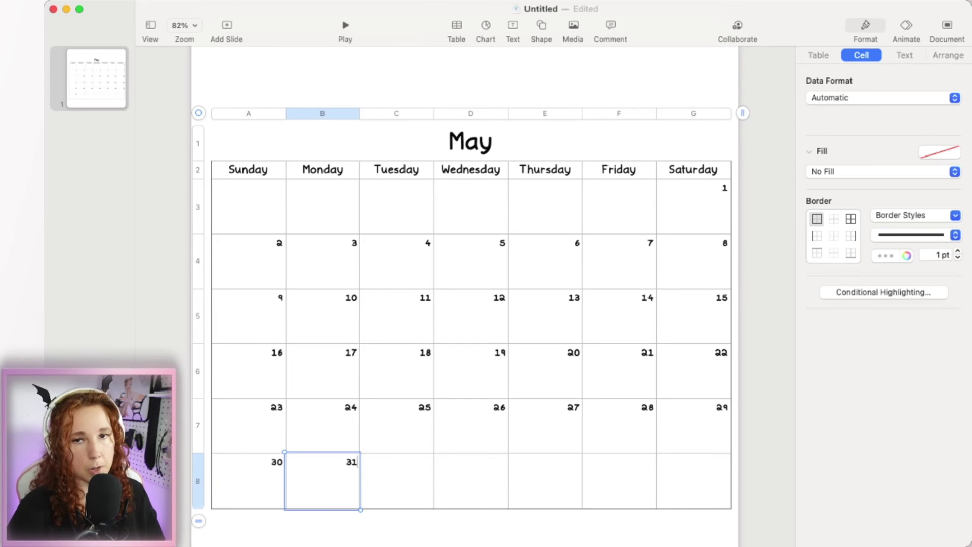
{"action": "key", "text": "Escape"}
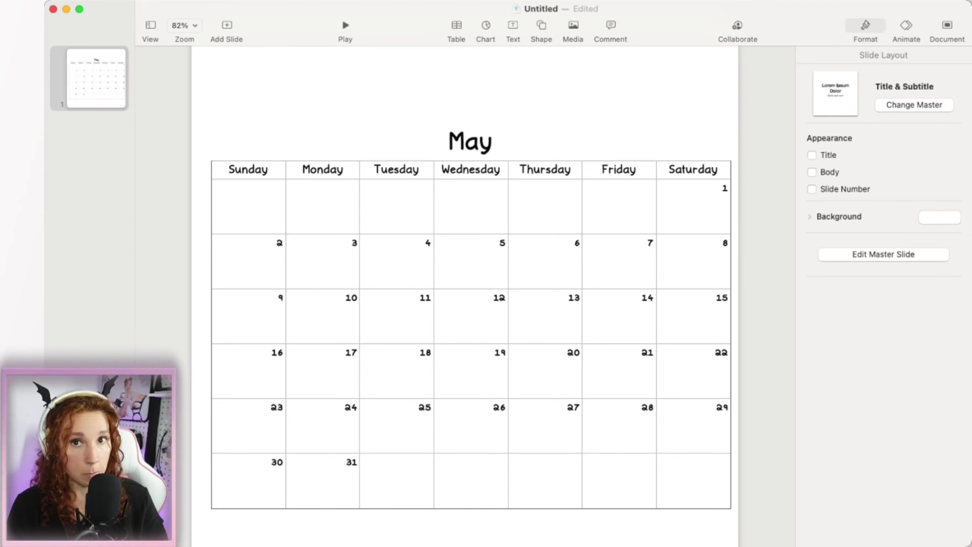
- Nudge the May calendar table slightly up and to the right on the slide
{"action": "scroll", "coordinate": [464, 296], "scroll_direction": "down", "scroll_amount": 1}
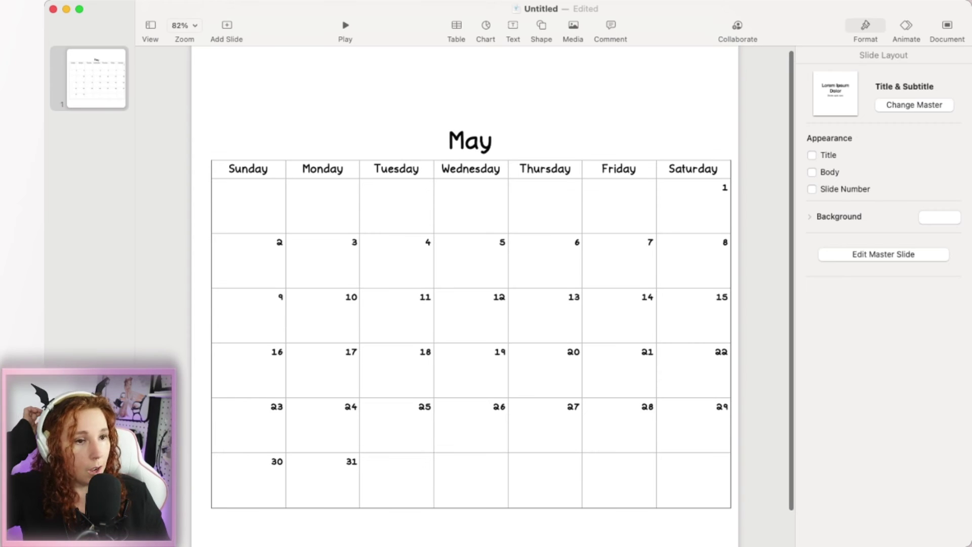
{"action": "scroll", "coordinate": [471, 334], "scroll_direction": "up", "scroll_amount": 1}
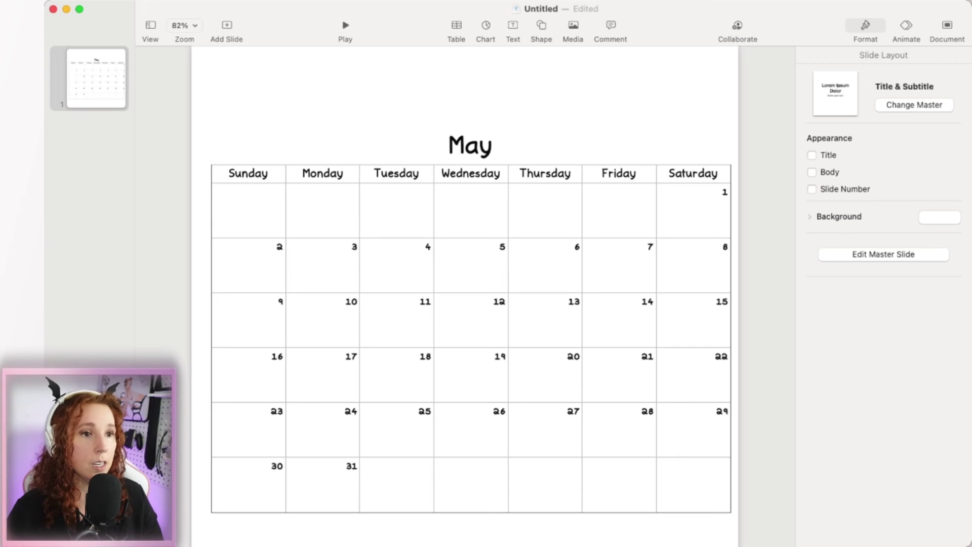
{"action": "mouse_move", "coordinate": [304, 144]}
{"action": "left_mouse_down"}
{"action": "mouse_move", "coordinate": [772, 541]}
{"action": "mouse_move", "coordinate": [267, 116]}
{"action": "mouse_move", "coordinate": [314, 142]}
{"action": "mouse_move", "coordinate": [304, 156]}
{"action": "mouse_move", "coordinate": [305, 142]}
{"action": "left_mouse_up"}
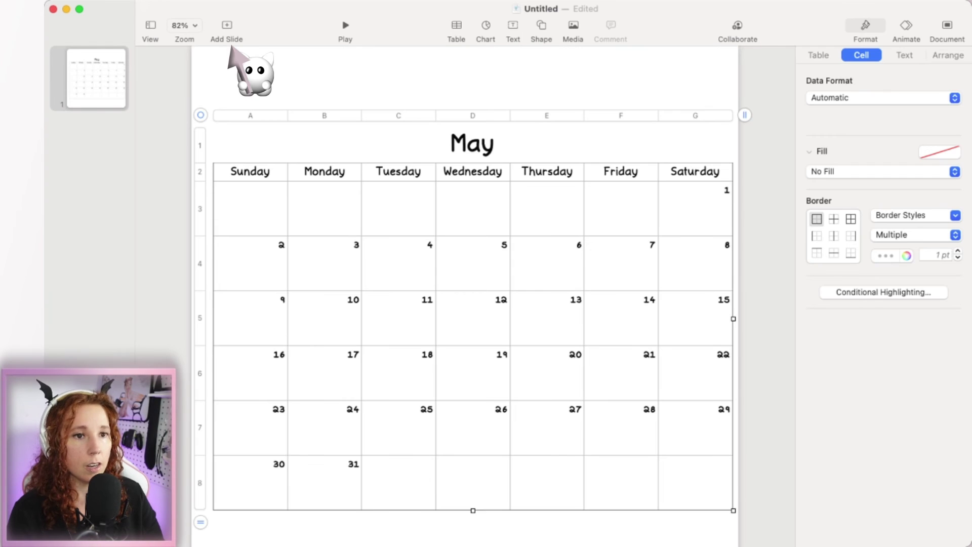
- Add a second slide and delete its title and body placeholders
{"action": "left_click", "coordinate": [227, 38]}
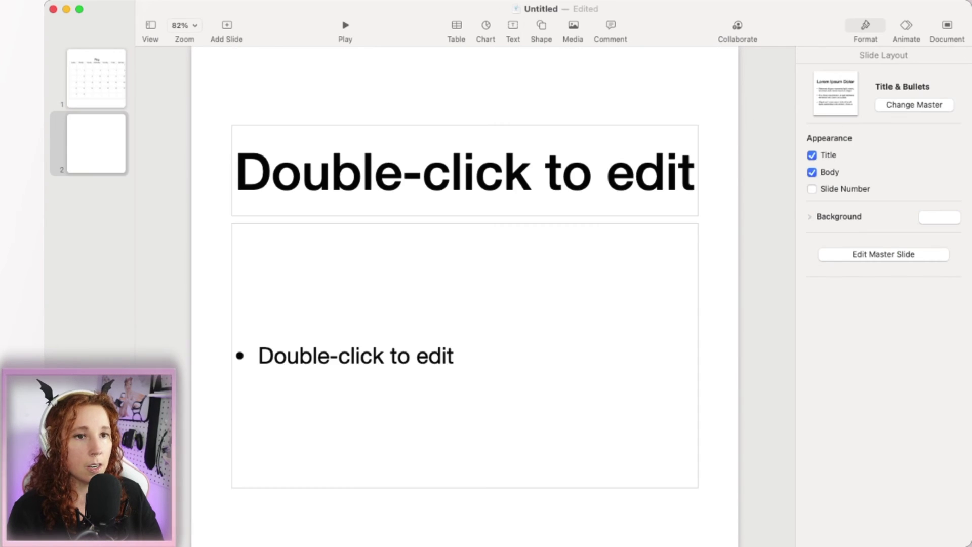
{"action": "key", "text": "super+a"}
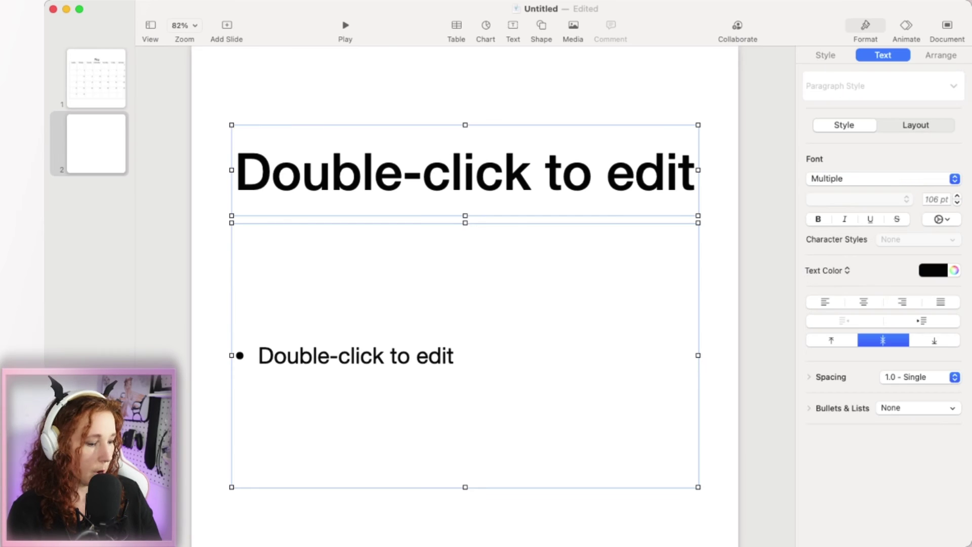
{"action": "key", "text": "BackSpace"}
- Copy the May calendar table from slide 1 and paste it onto the blank slide 2
{"action": "left_click", "coordinate": [96, 78]}
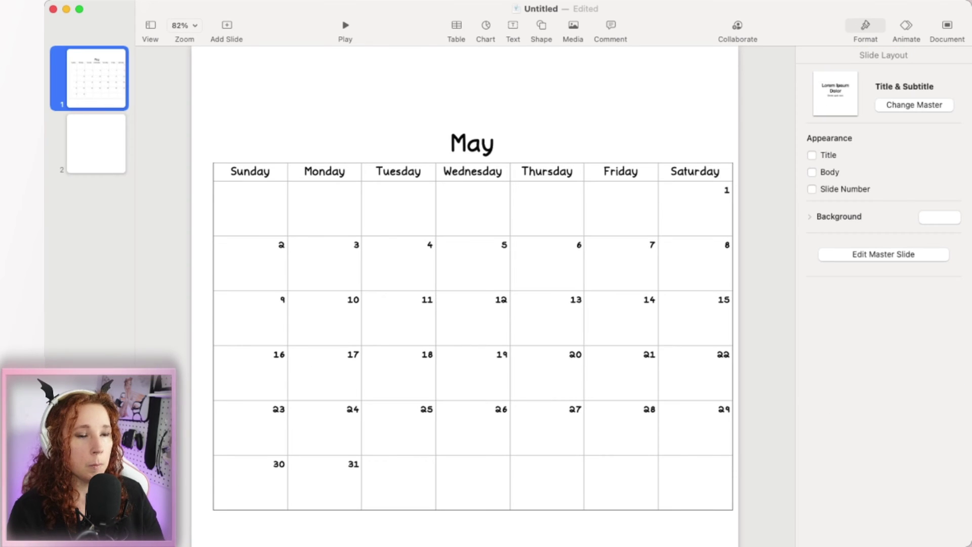
{"action": "left_click", "coordinate": [472, 318]}
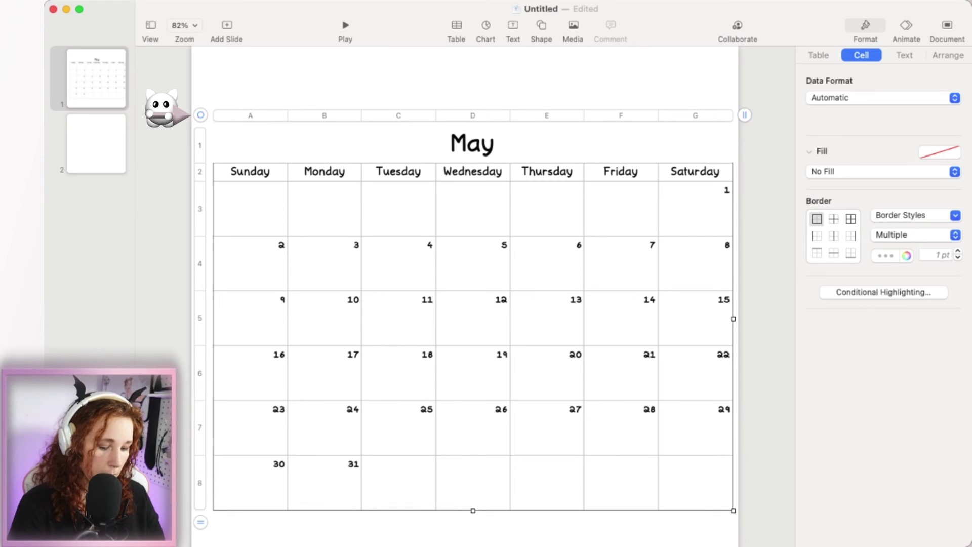
{"action": "left_click", "coordinate": [96, 143]}
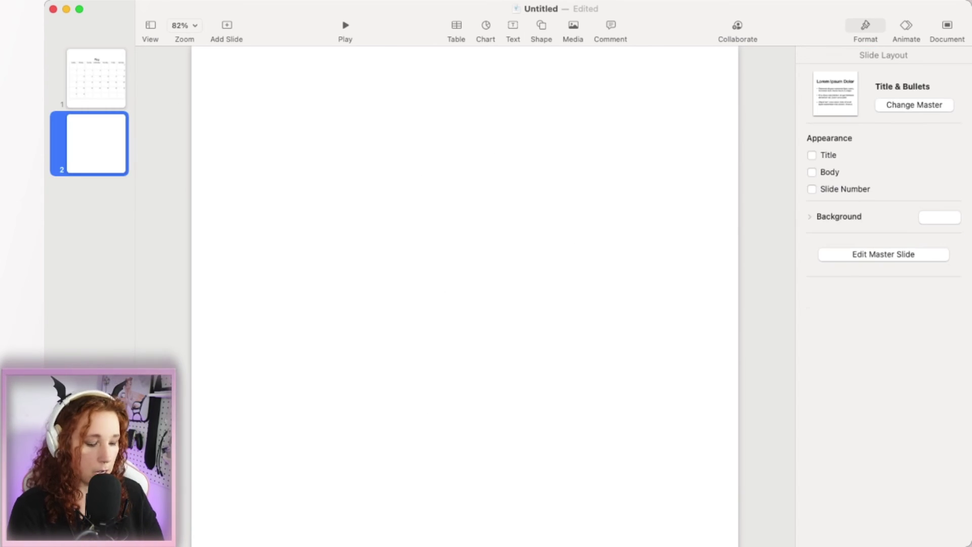
{"action": "key", "text": "super+v"}
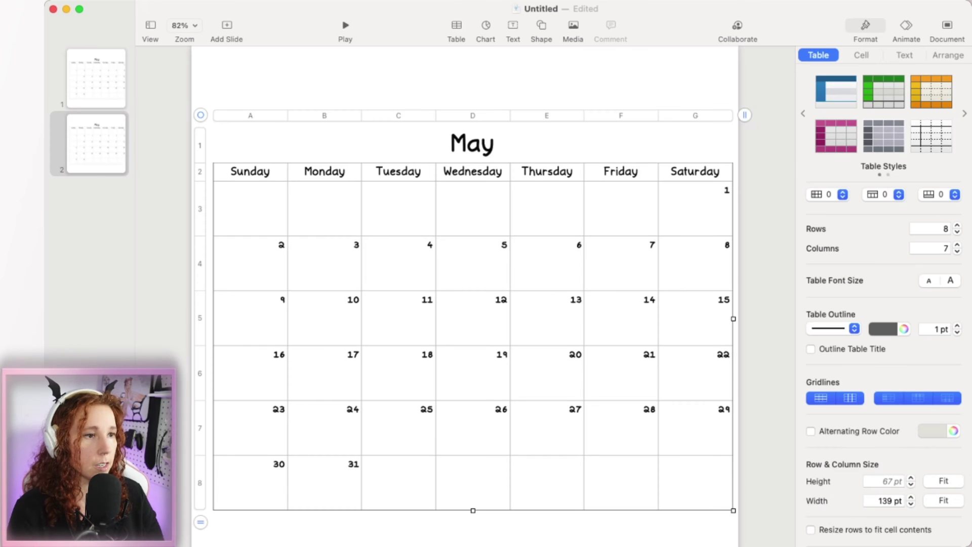
{"action": "key", "text": "Escape"}
- Replace the month title in the slide 2 table with June
{"action": "double_click", "coordinate": [481, 145]}
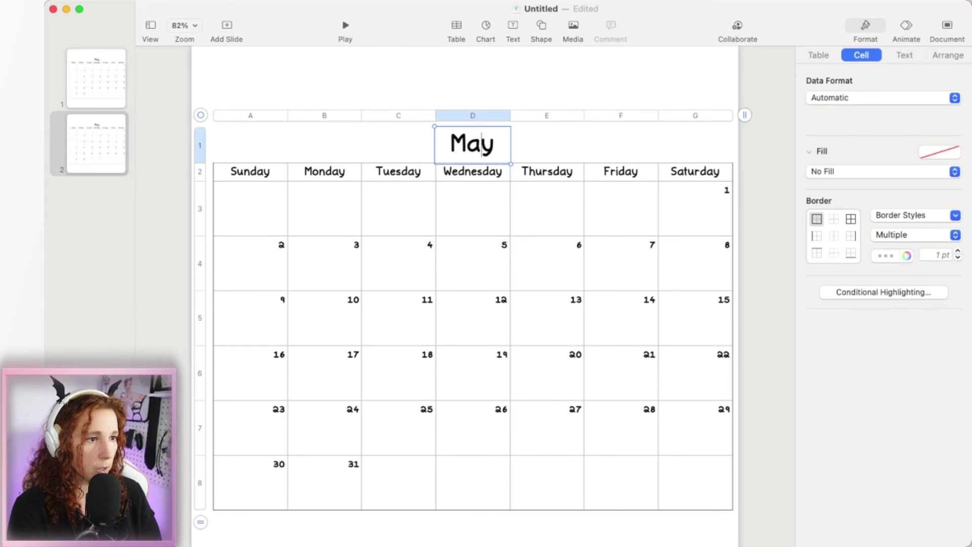
{"action": "key", "text": "super+a"}
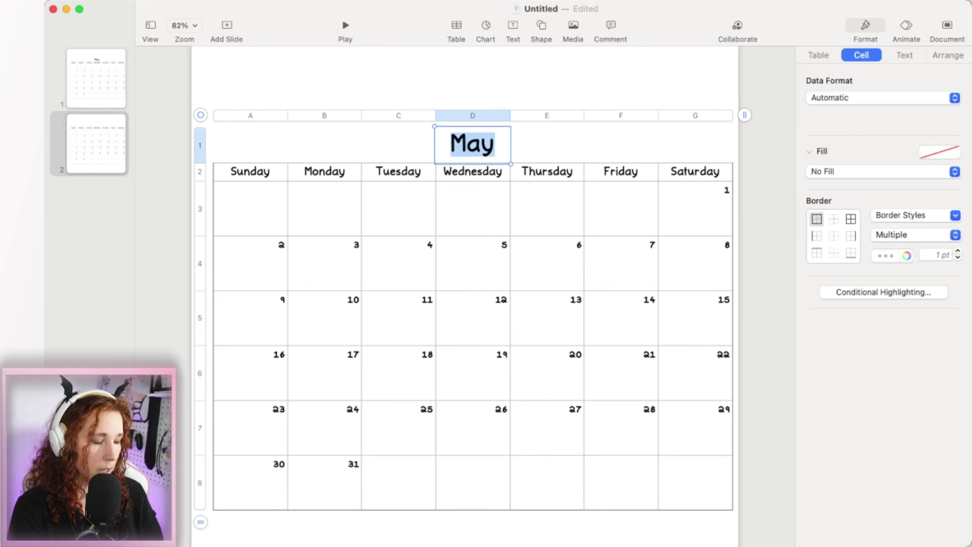
{"action": "type", "text": "June"}
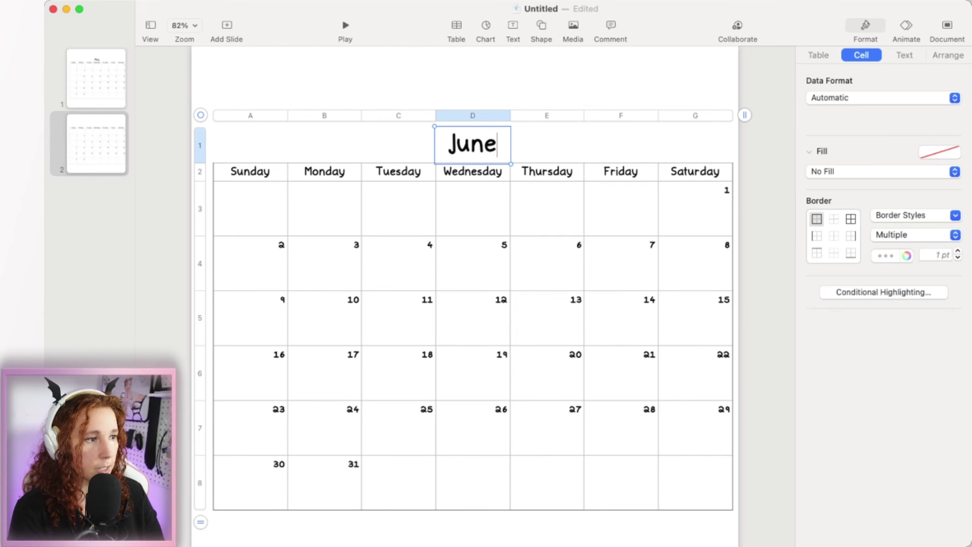
- Clear all the dates from rows 3 to 8 of the June table
{"action": "left_click", "coordinate": [200, 209]}
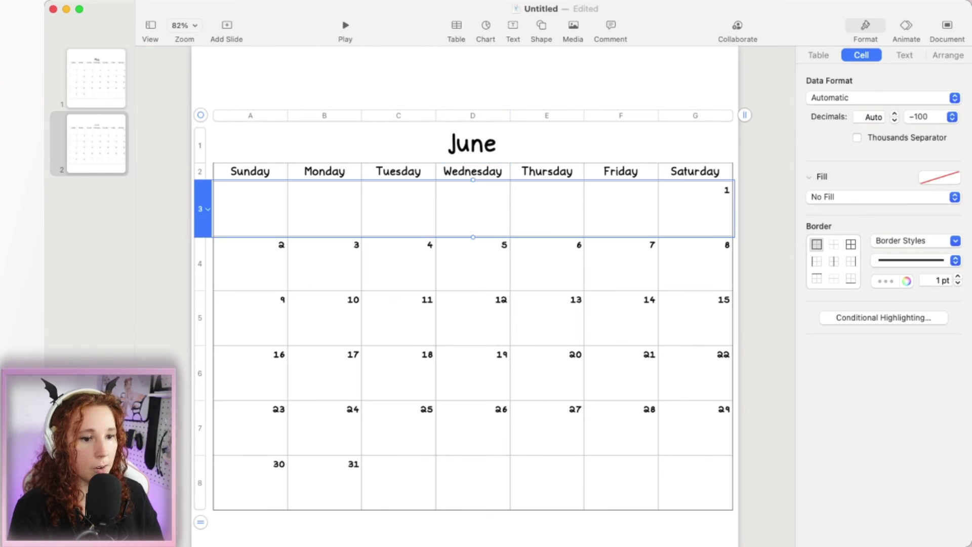
{"action": "left_click", "coordinate": [201, 482], "text": "shift"}
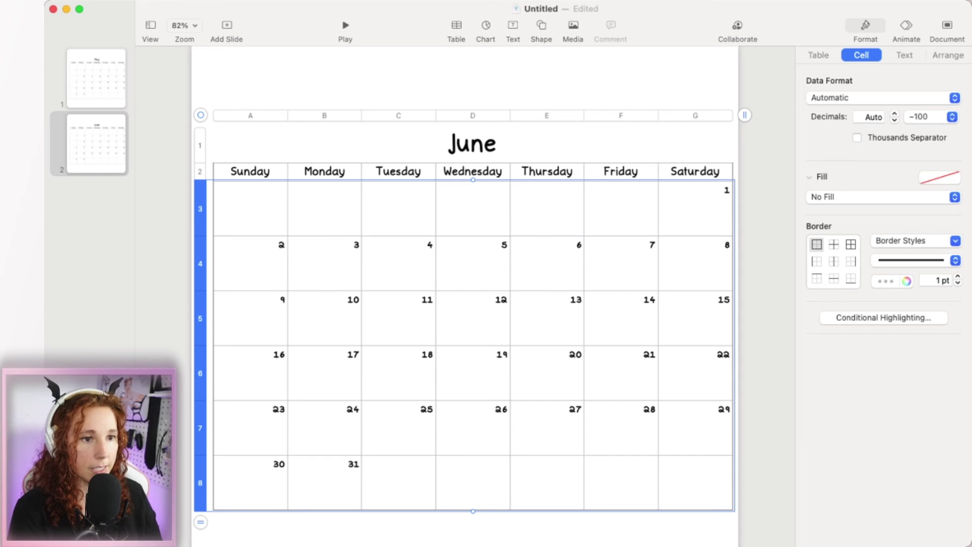
{"action": "key", "text": "Delete"}
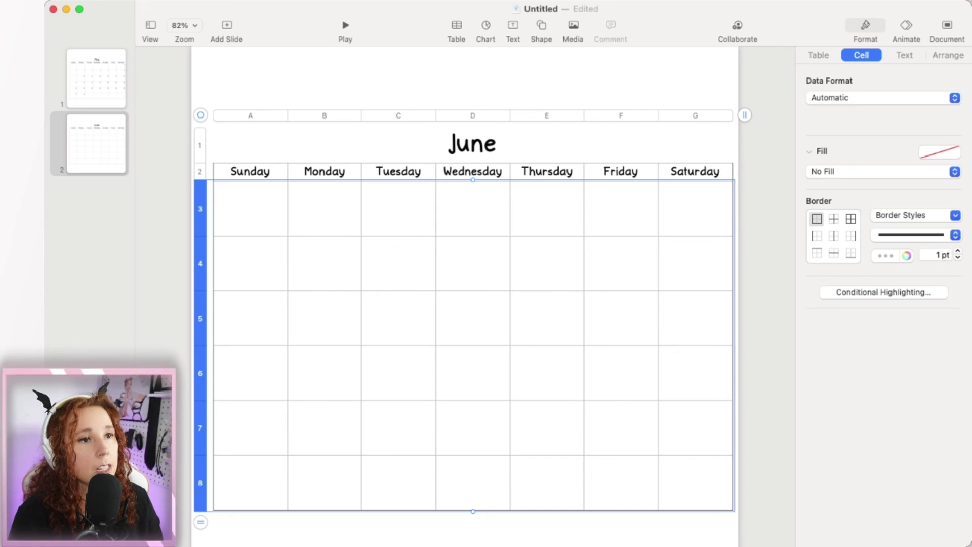
- Enter 1 and 2 in the Tuesday and Wednesday cells of June's row 3 and autofill the dates 3 to 5 through Saturday
{"action": "left_click", "coordinate": [96, 78]}
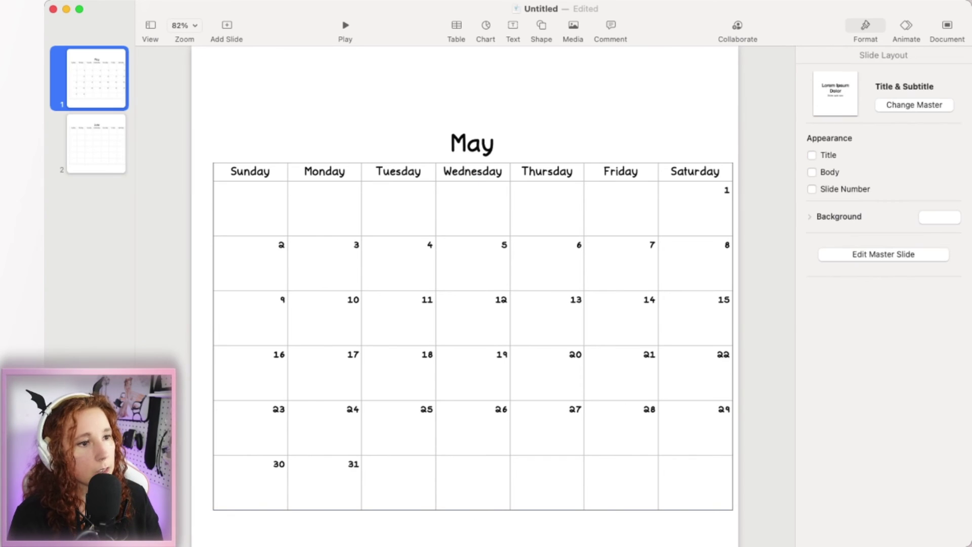
{"action": "left_click", "coordinate": [96, 143]}
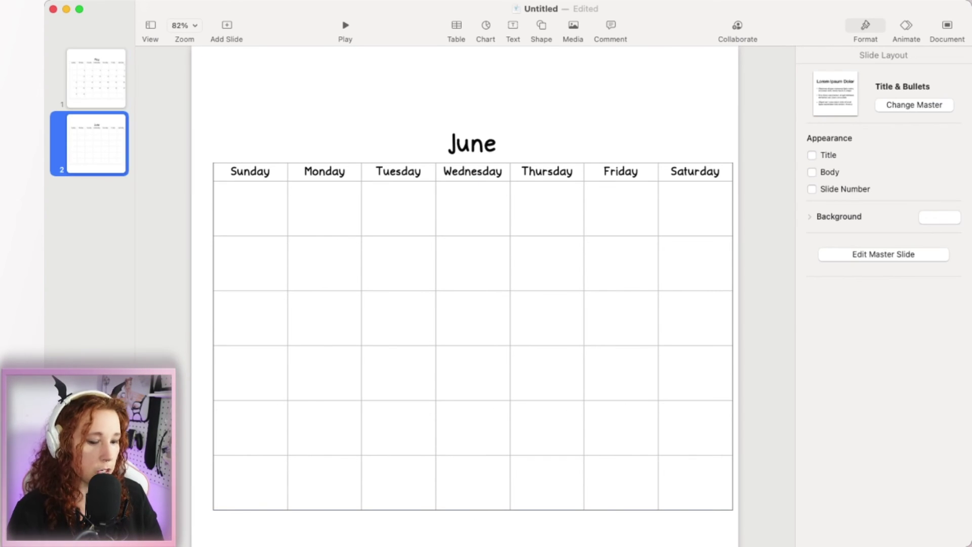
{"action": "left_click", "coordinate": [472, 318]}
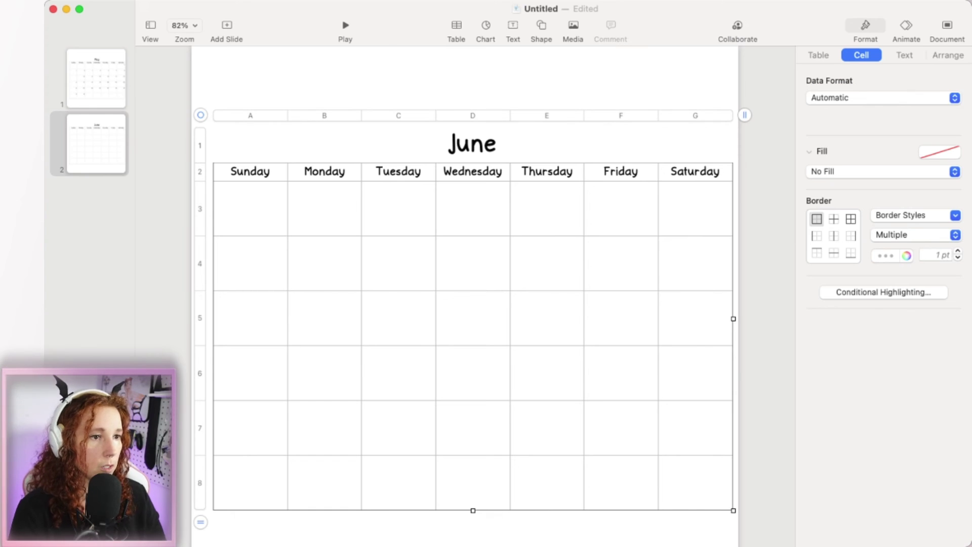
{"action": "double_click", "coordinate": [399, 208]}
{"action": "type", "text": "1"}
{"action": "key", "text": "Tab"}
{"action": "type", "text": "2"}
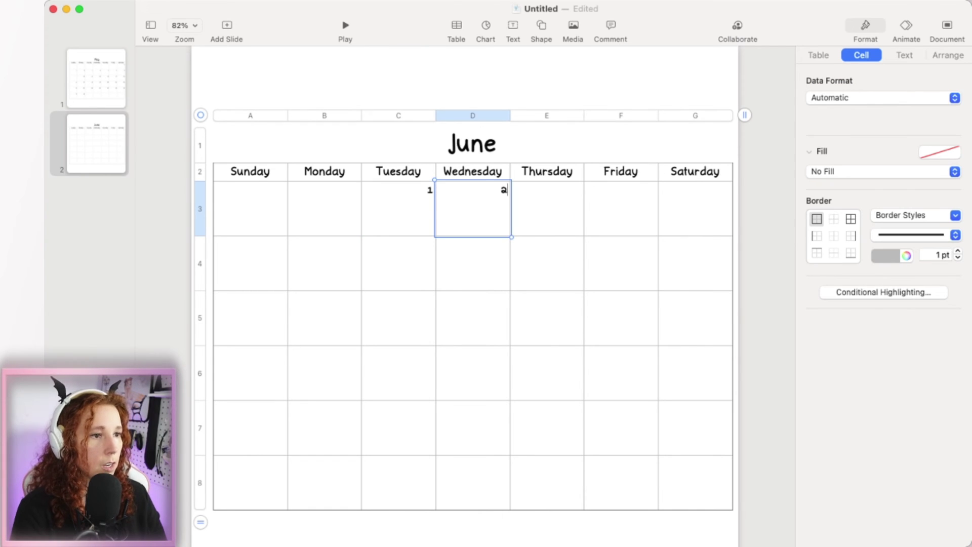
{"action": "left_click_drag", "start_coordinate": [399, 208], "coordinate": [734, 208]}
{"action": "left_click", "coordinate": [250, 263]}
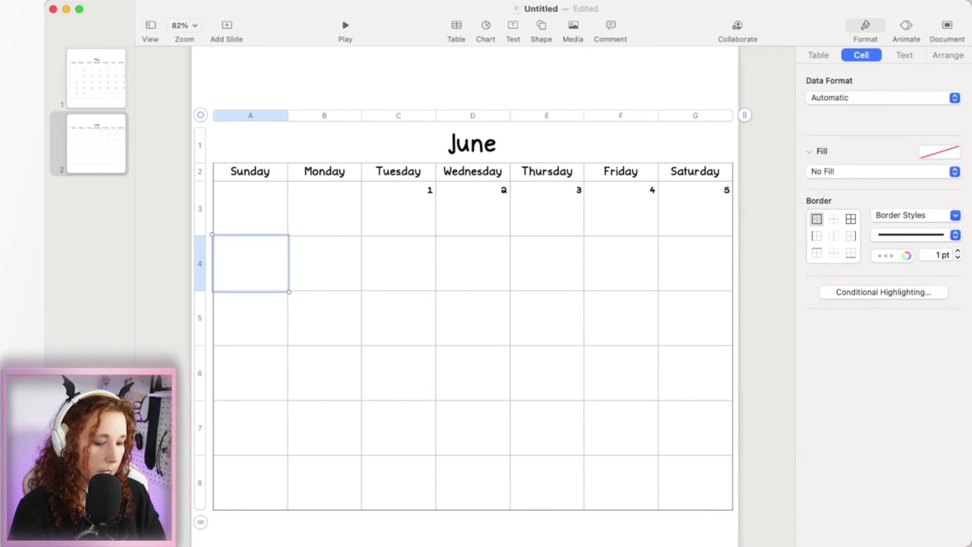
- Enter 6 and 7 in the Sunday and Monday cells of June's row 4 and autofill the dates 8 to 12 through Saturday
{"action": "type", "text": "6"}
{"action": "key", "text": "Tab"}
{"action": "type", "text": "7"}
{"action": "left_click_drag", "start_coordinate": [325, 263], "coordinate": [250, 264]}
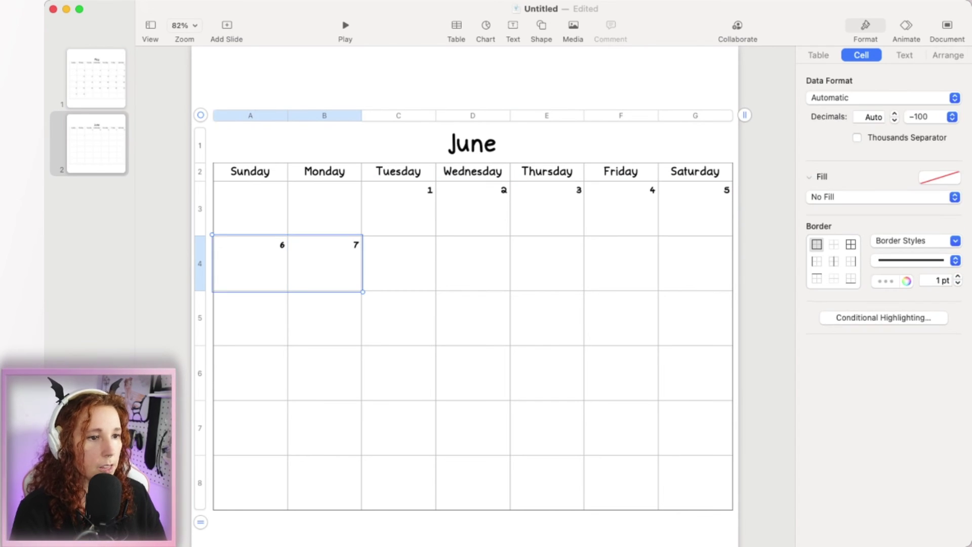
{"action": "left_click_drag", "start_coordinate": [363, 264], "coordinate": [734, 264]}
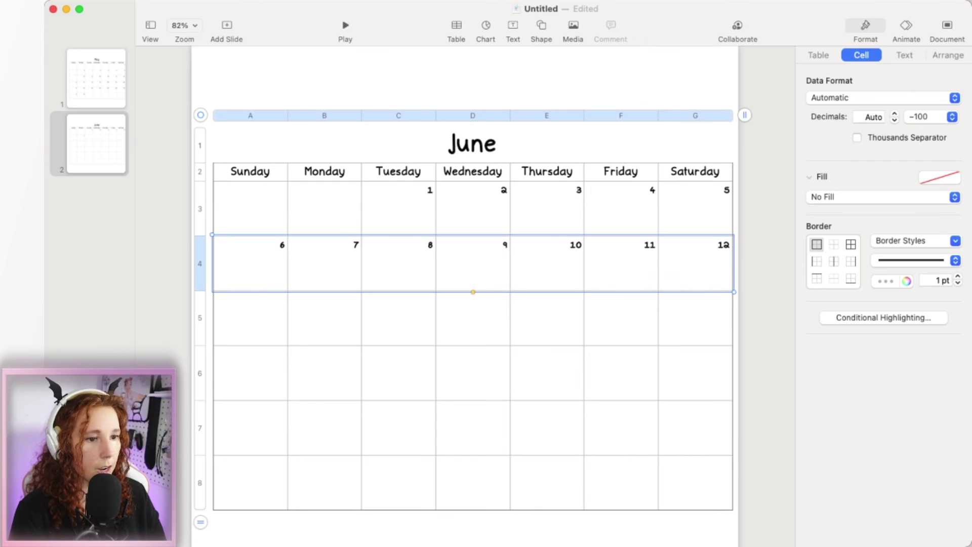
- Enter 13 and 14 in the Sunday and Monday cells of June's row 5 and autofill the dates 15 to 19 through Saturday
{"action": "left_click", "coordinate": [250, 317]}
{"action": "type", "text": "13"}
{"action": "key", "text": "Tab"}
{"action": "type", "text": "14"}
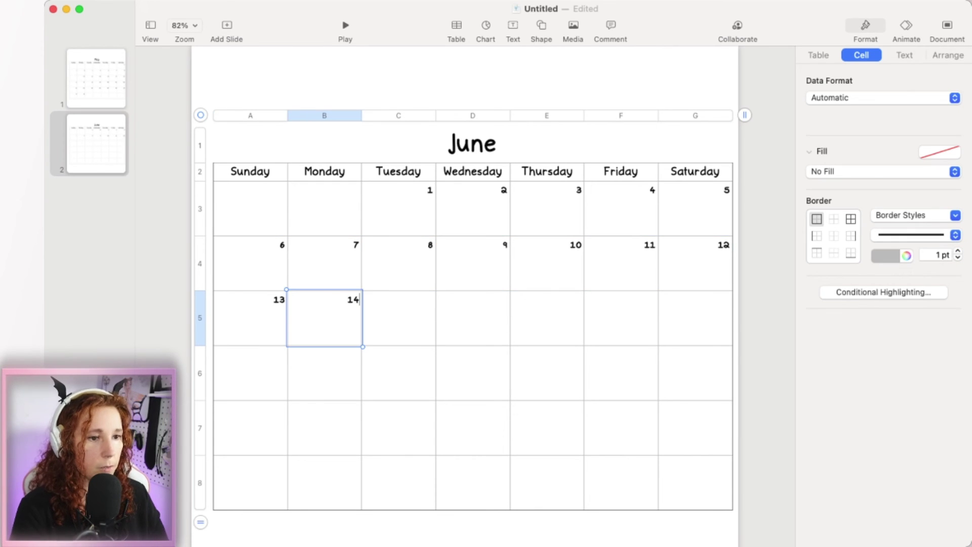
{"action": "left_click", "coordinate": [250, 317], "text": "shift"}
{"action": "left_click_drag", "start_coordinate": [363, 318], "coordinate": [732, 318]}
- Enter 20 and 21 in the Sunday and Monday cells of June's row 6 and autofill the dates 22 to 26 through Saturday
{"action": "left_click", "coordinate": [250, 373]}
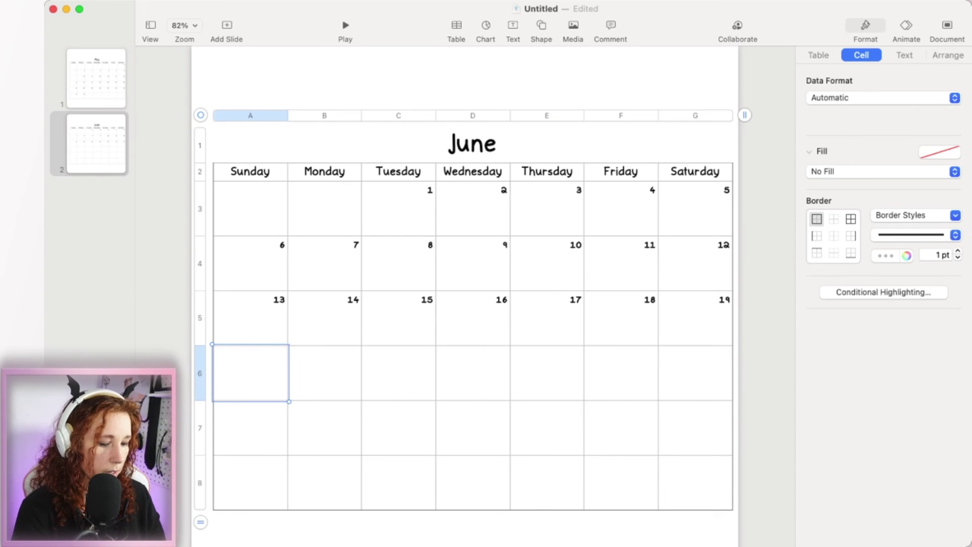
{"action": "type", "text": "20"}
{"action": "key", "text": "Tab"}
{"action": "type", "text": "21"}
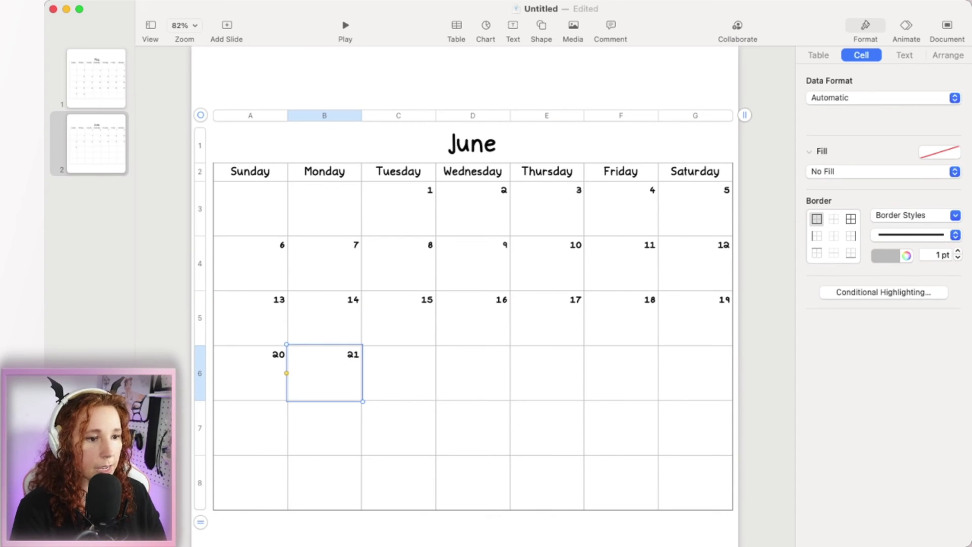
{"action": "left_click_drag", "start_coordinate": [251, 373], "coordinate": [732, 373]}
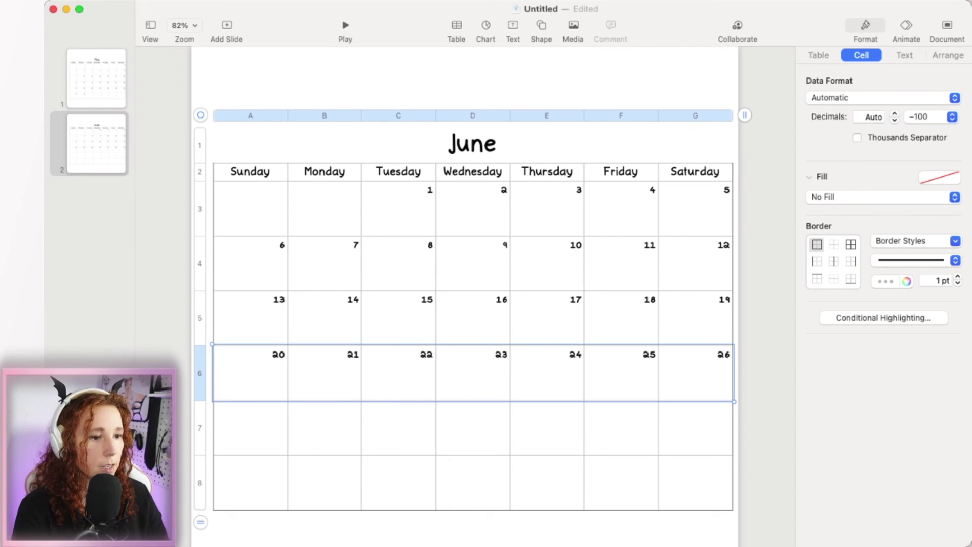
- Enter 27 and 28 in the Sunday and Monday cells of June's row 7 and autofill 29 and 30 through Wednesday
{"action": "left_click", "coordinate": [250, 427]}
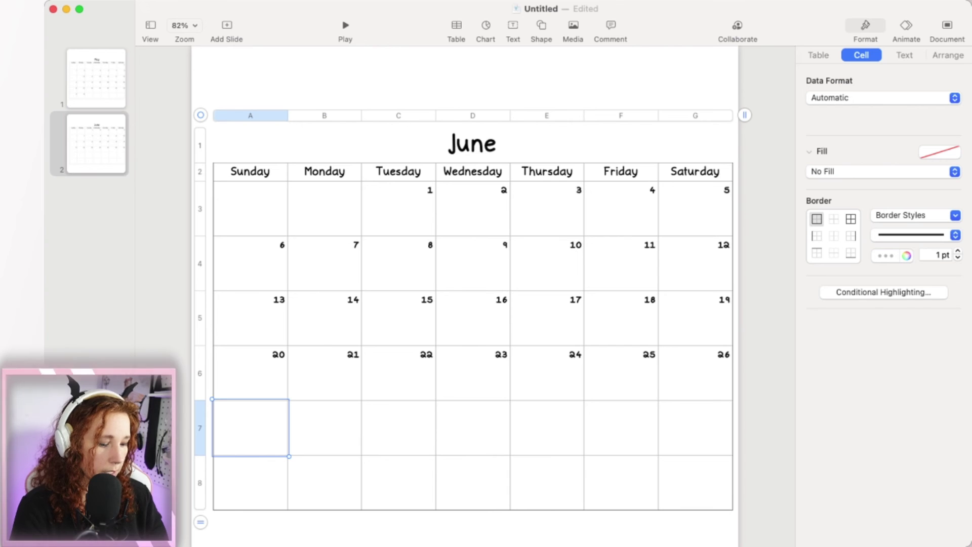
{"action": "type", "text": "27"}
{"action": "key", "text": "Tab"}
{"action": "type", "text": "28"}
{"action": "key", "text": "shift+Left"}
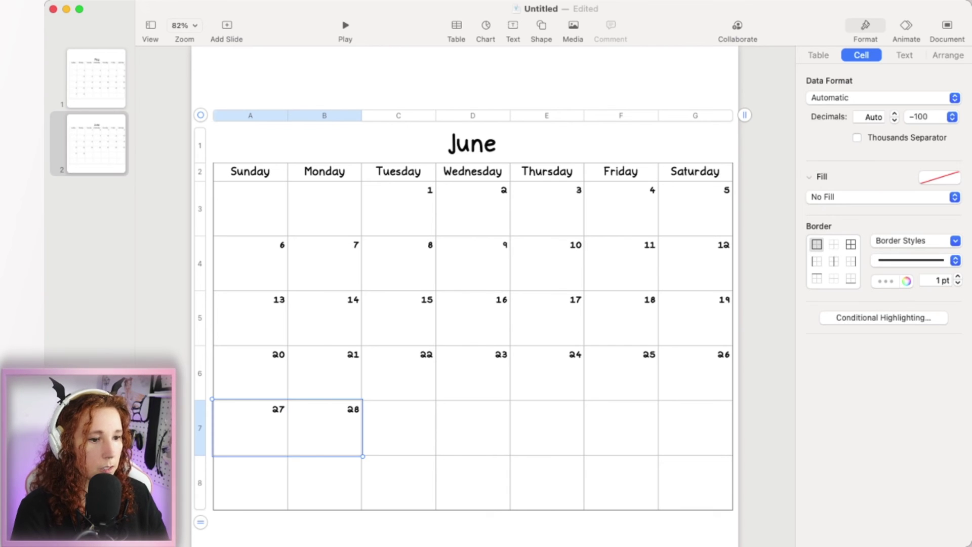
{"action": "left_click_drag", "start_coordinate": [363, 428], "coordinate": [512, 428]}
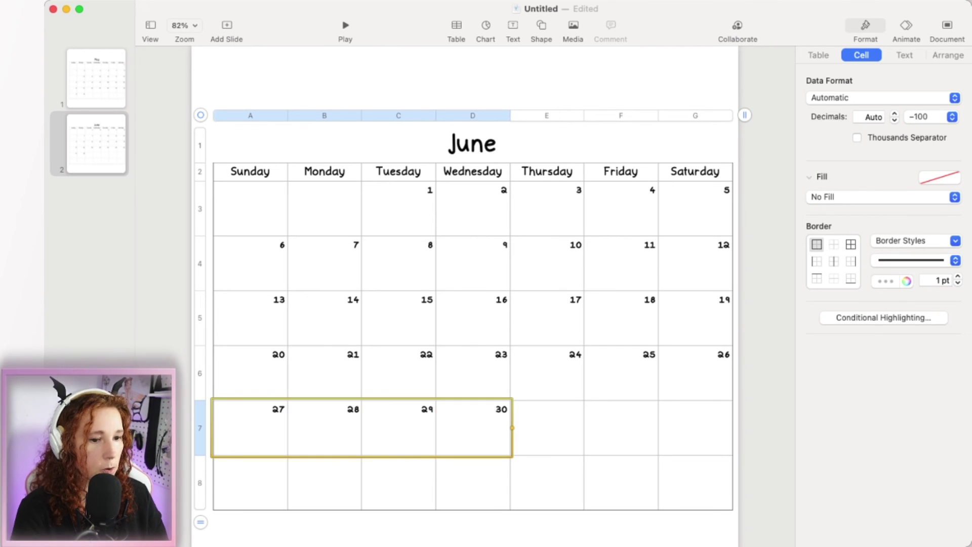
- Reduce the June table to 7 rows, removing the empty last row
{"action": "left_click", "coordinate": [200, 522]}
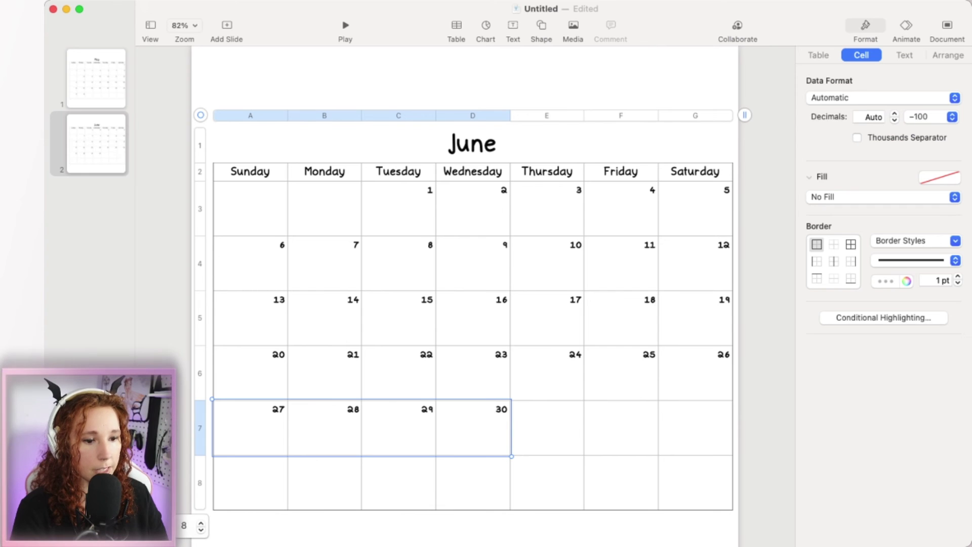
{"action": "left_click", "coordinate": [200, 522]}
{"action": "left_click", "coordinate": [201, 530]}
{"action": "left_click", "coordinate": [201, 530]}
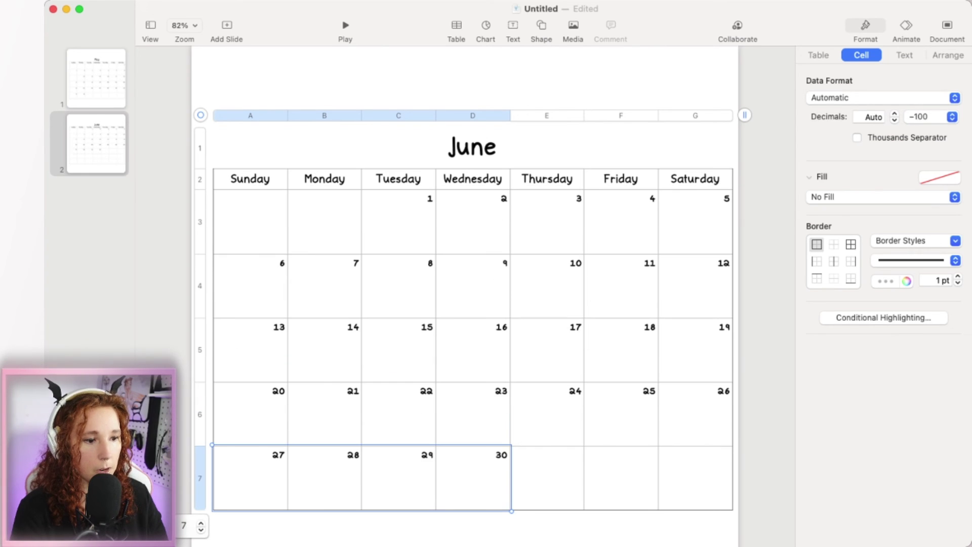
{"action": "key", "text": "Escape"}
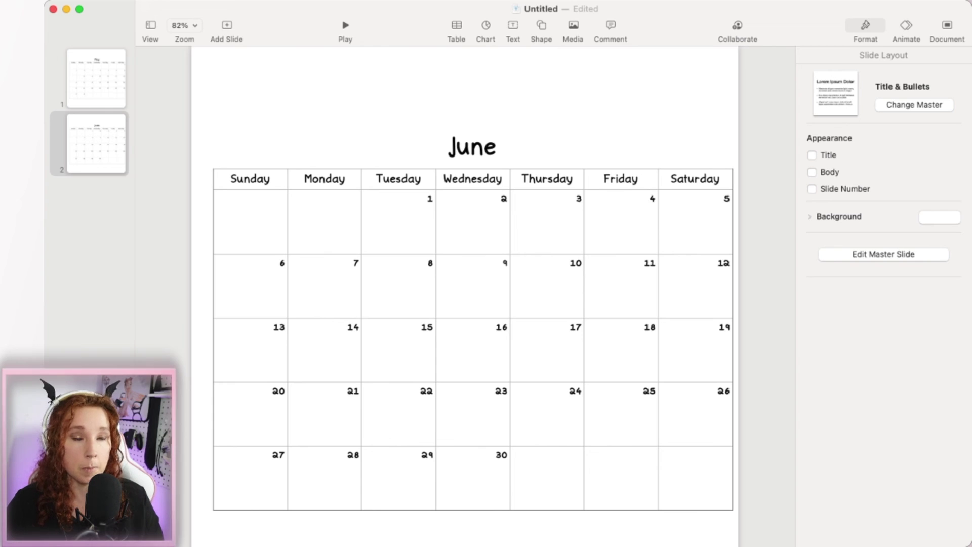
- Change the font of the whole June table to Quidstone
{"action": "left_click", "coordinate": [473, 338]}
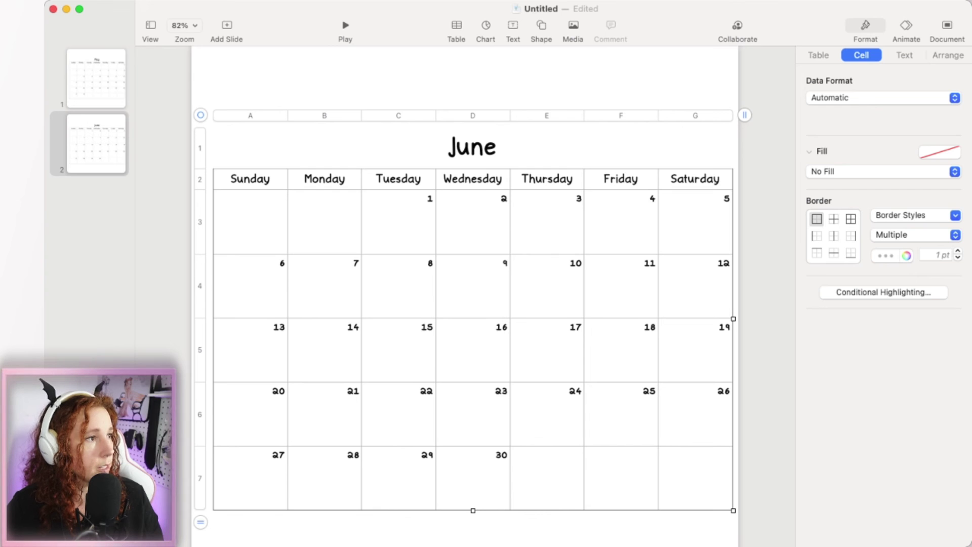
{"action": "left_click", "coordinate": [899, 61]}
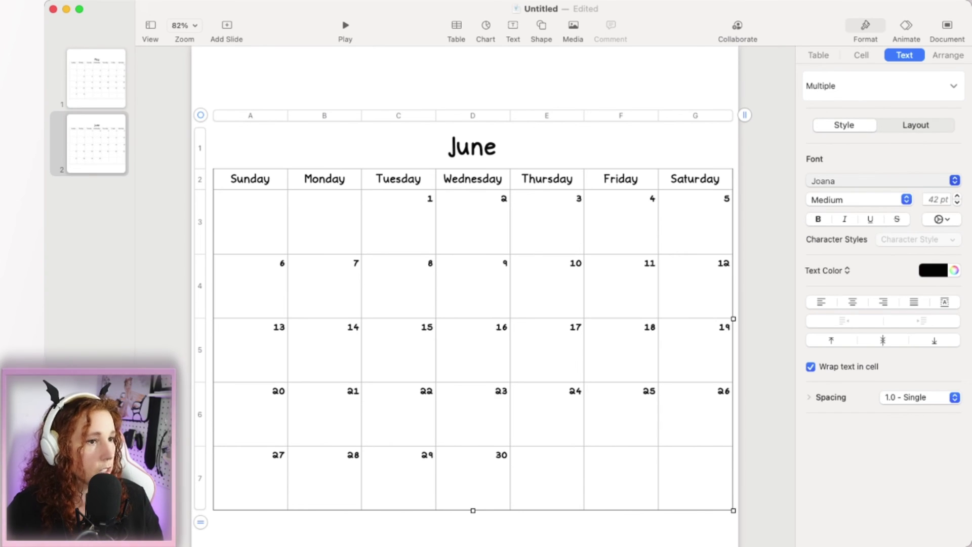
{"action": "type", "text": "Quidstone"}
{"action": "key", "text": "Return"}
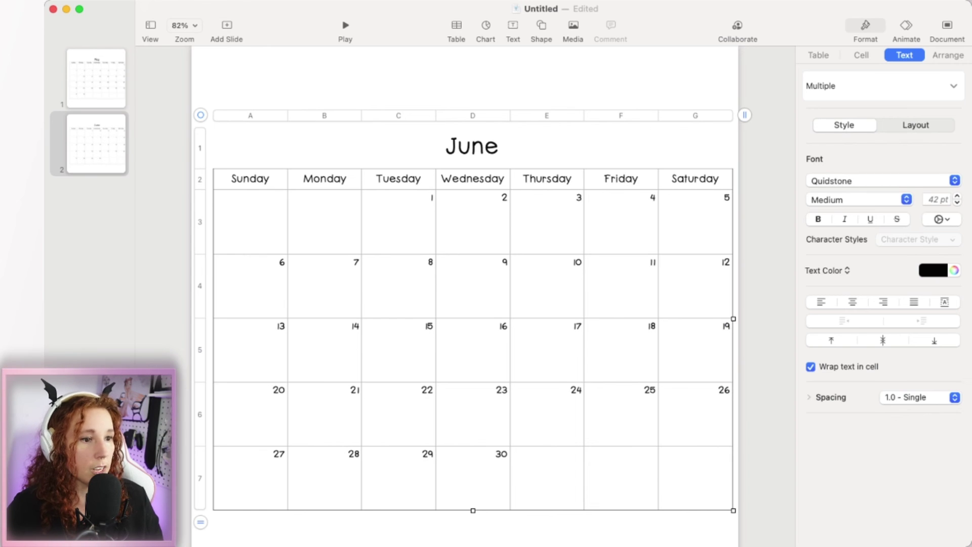
{"action": "key", "text": "Escape"}
- Compare the May and June slides and move the June table slightly left to centre it horizontally on slide 2
{"action": "left_click", "coordinate": [96, 78]}
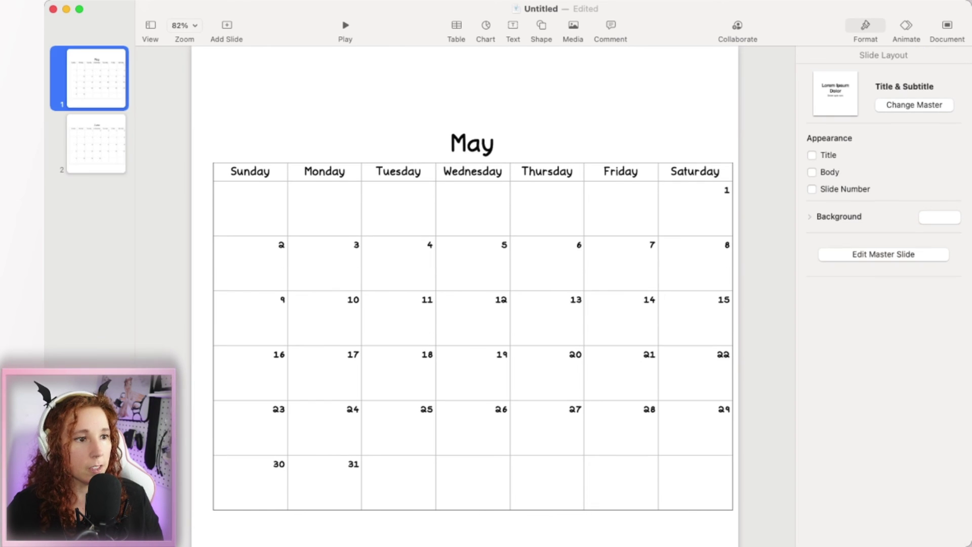
{"action": "left_click", "coordinate": [95, 144]}
{"action": "left_click", "coordinate": [96, 78]}
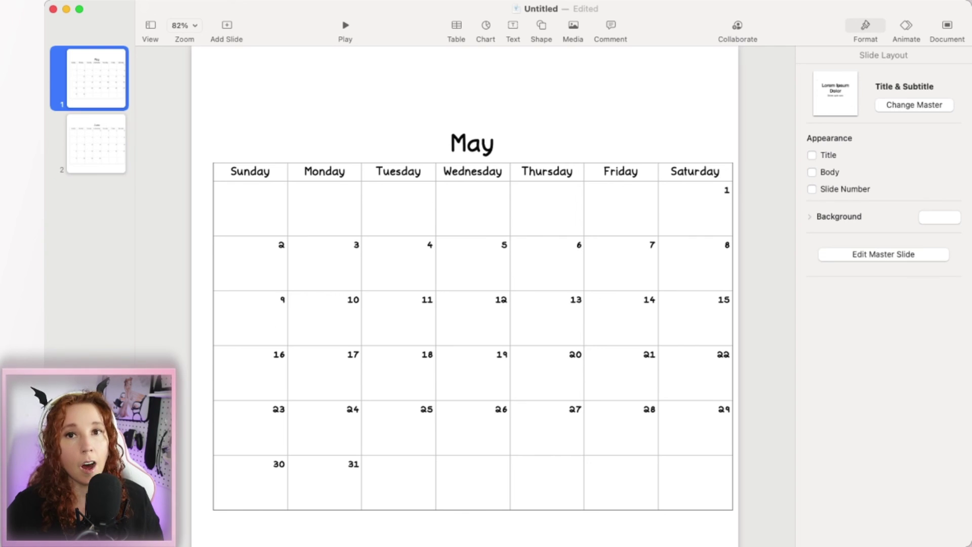
{"action": "left_click", "coordinate": [96, 144]}
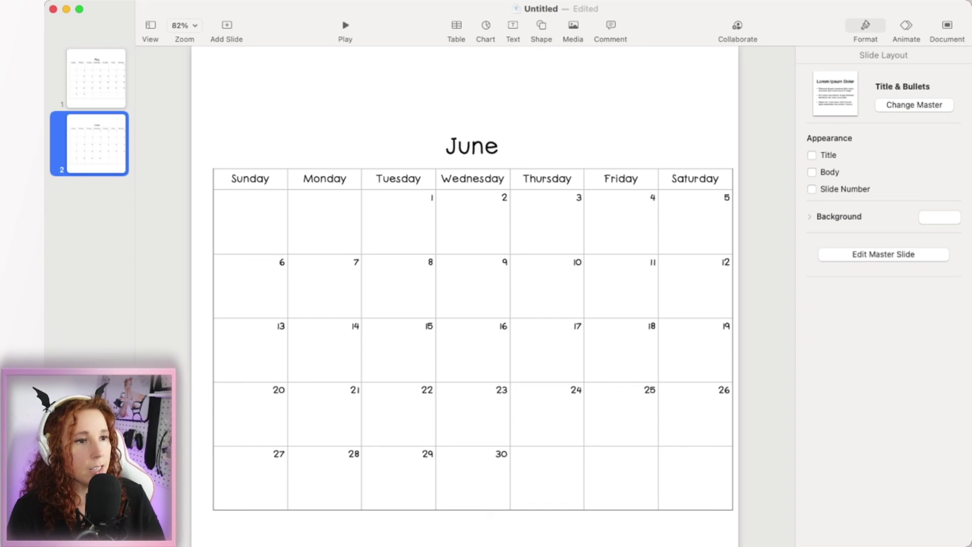
{"action": "left_click", "coordinate": [473, 349]}
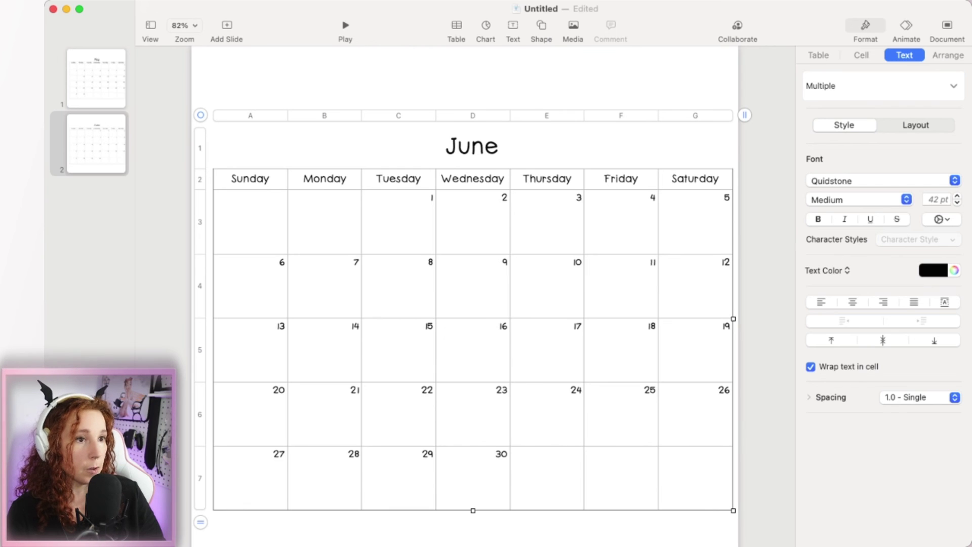
{"action": "left_click_drag", "start_coordinate": [201, 115], "coordinate": [192, 115]}
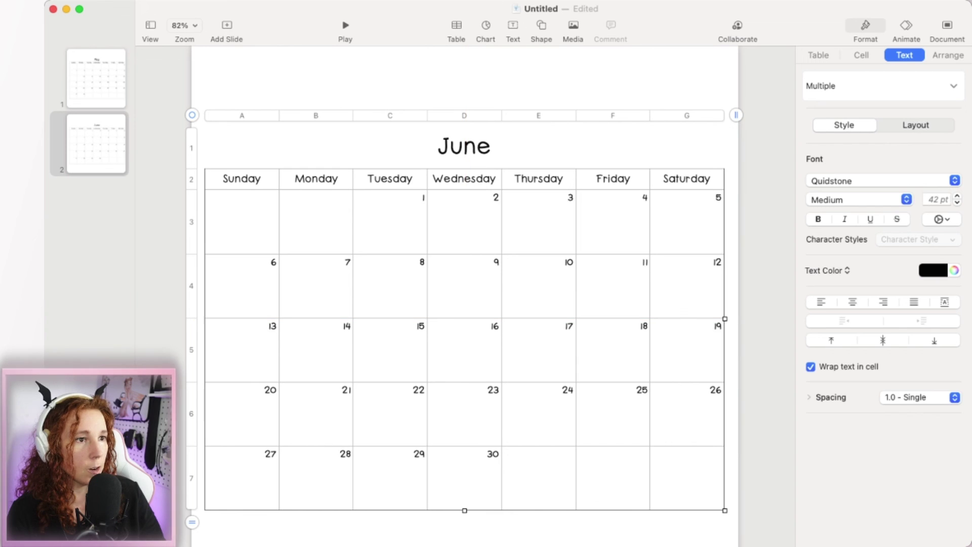
{"action": "key", "text": "Escape"}
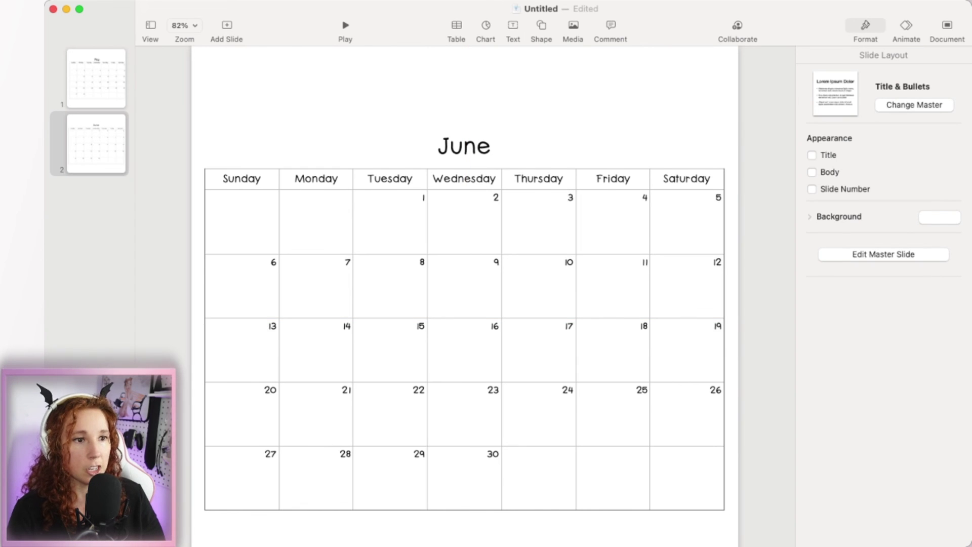
- Move the May table on slide 1 slightly left to centre it horizontally on the slide
{"action": "left_click", "coordinate": [96, 78]}
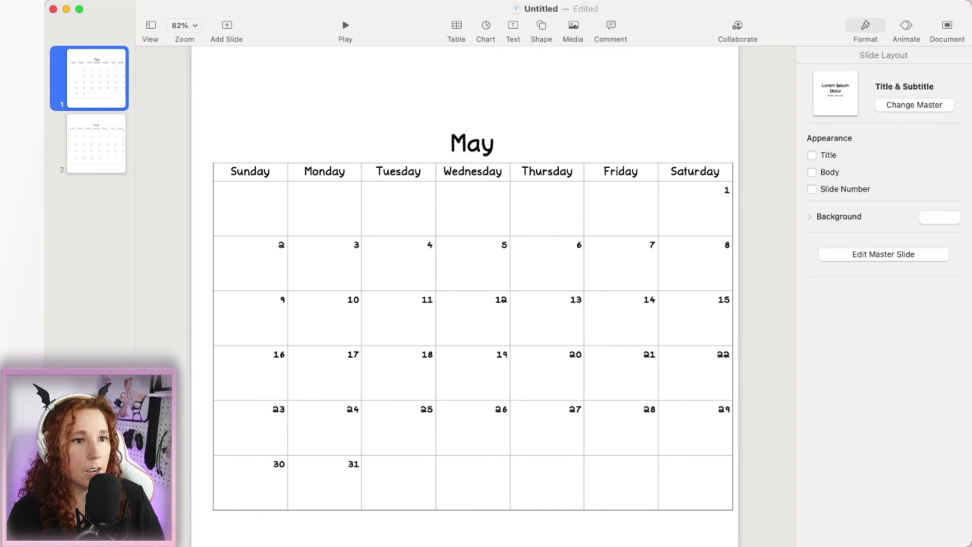
{"action": "left_click", "coordinate": [472, 318]}
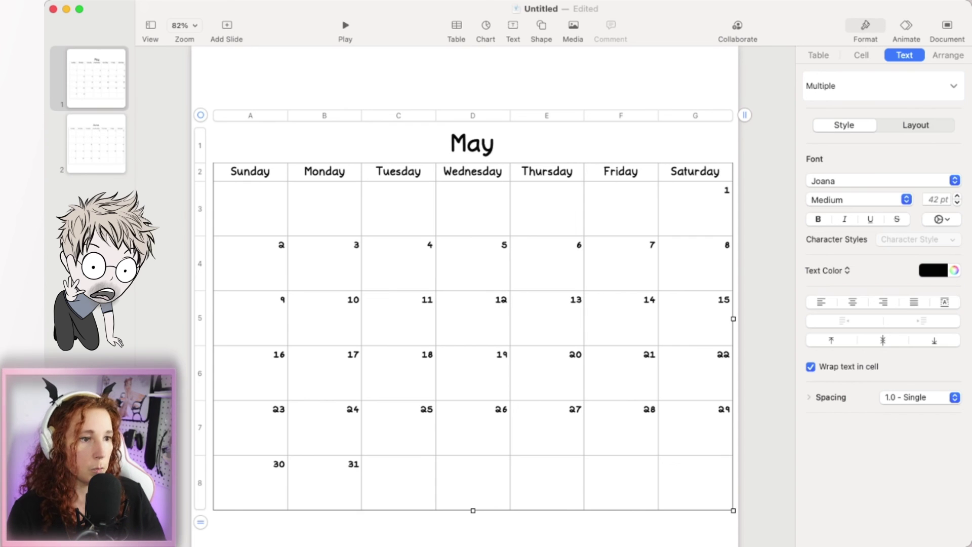
{"action": "left_click_drag", "start_coordinate": [201, 115], "coordinate": [192, 115]}
{"action": "key", "text": "Escape"}
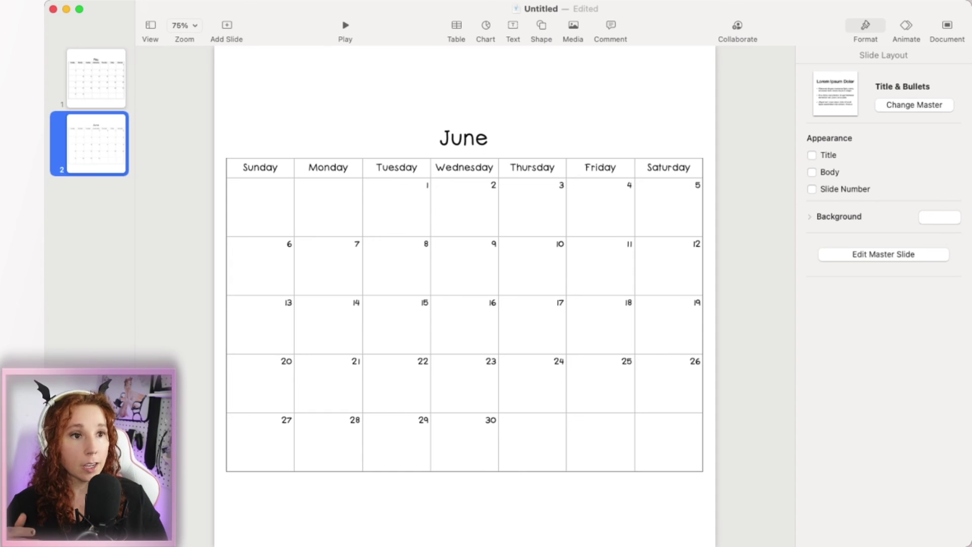
- Select the whole June calendar table on slide 2
{"action": "left_click", "coordinate": [463, 314]}
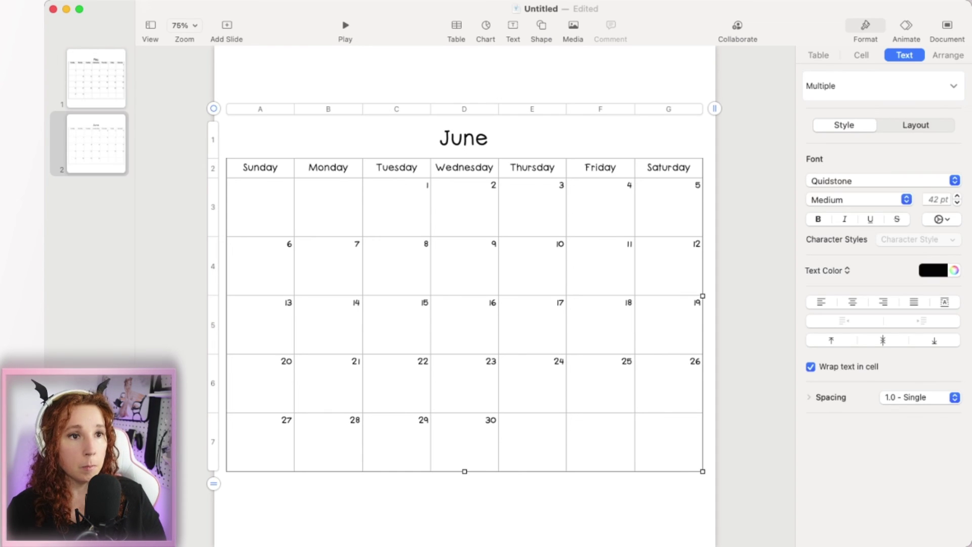